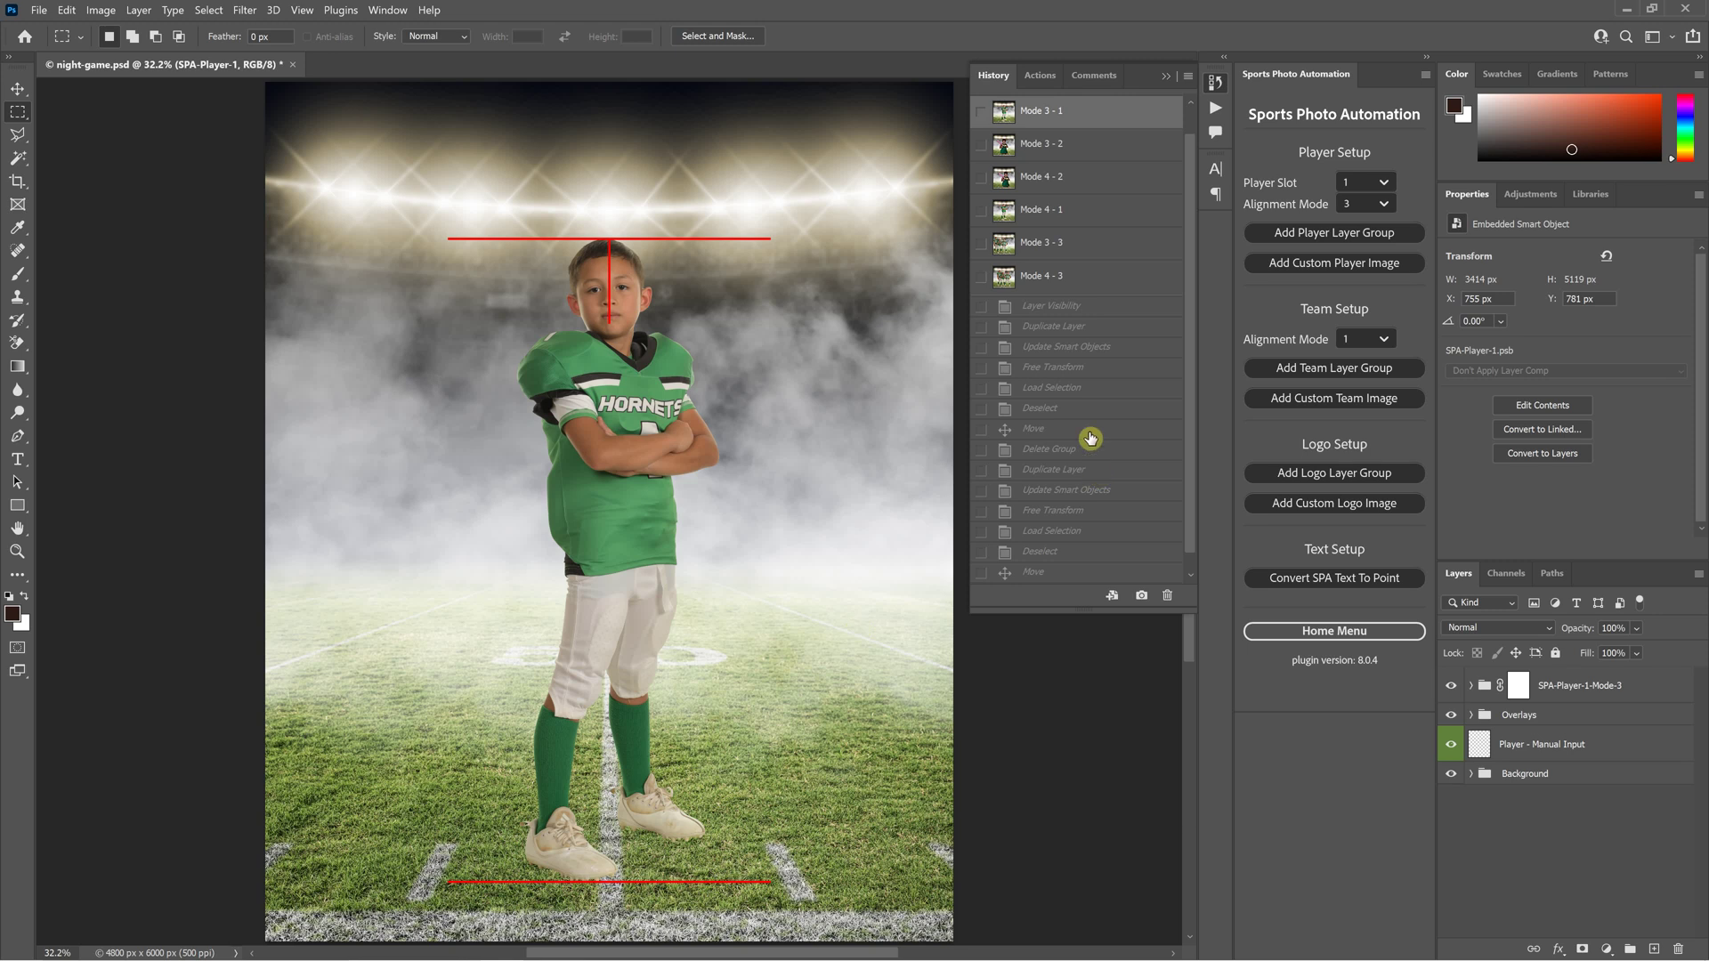
# - Review the alignment mode choices, keeping mode 3, and cancel a trial resize of the football player
pyautogui.click(1370, 204)
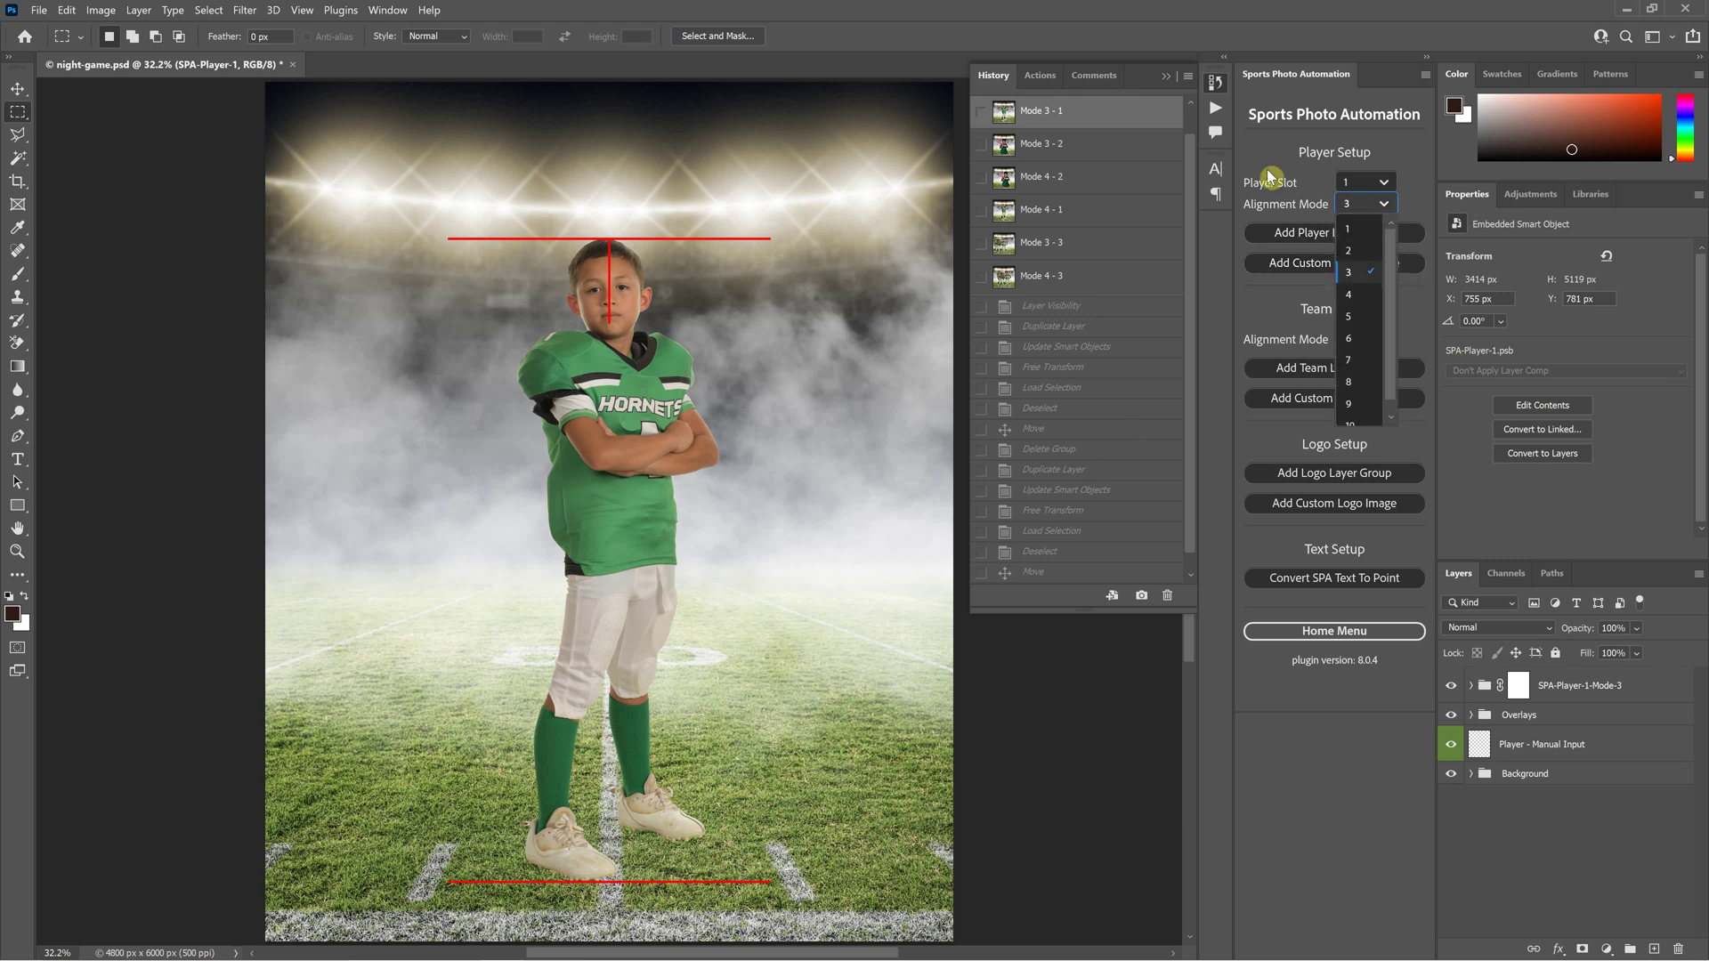
pyautogui.click(1408, 205)
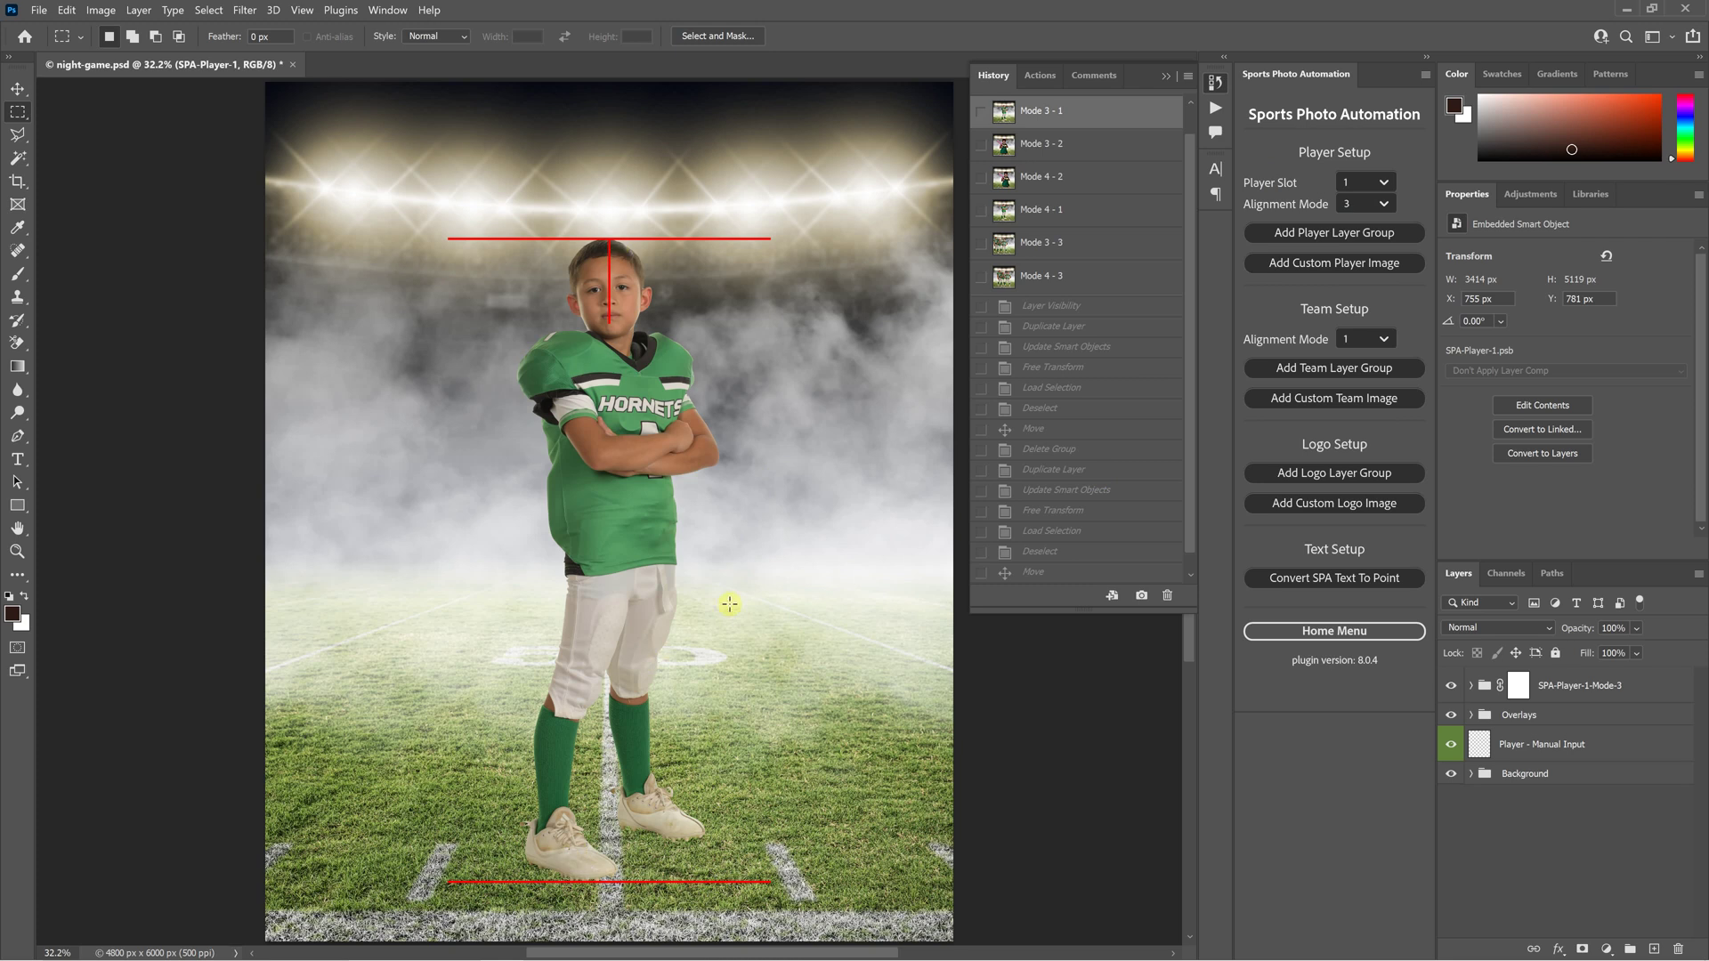
pyautogui.hotkey('ctrl', '-')
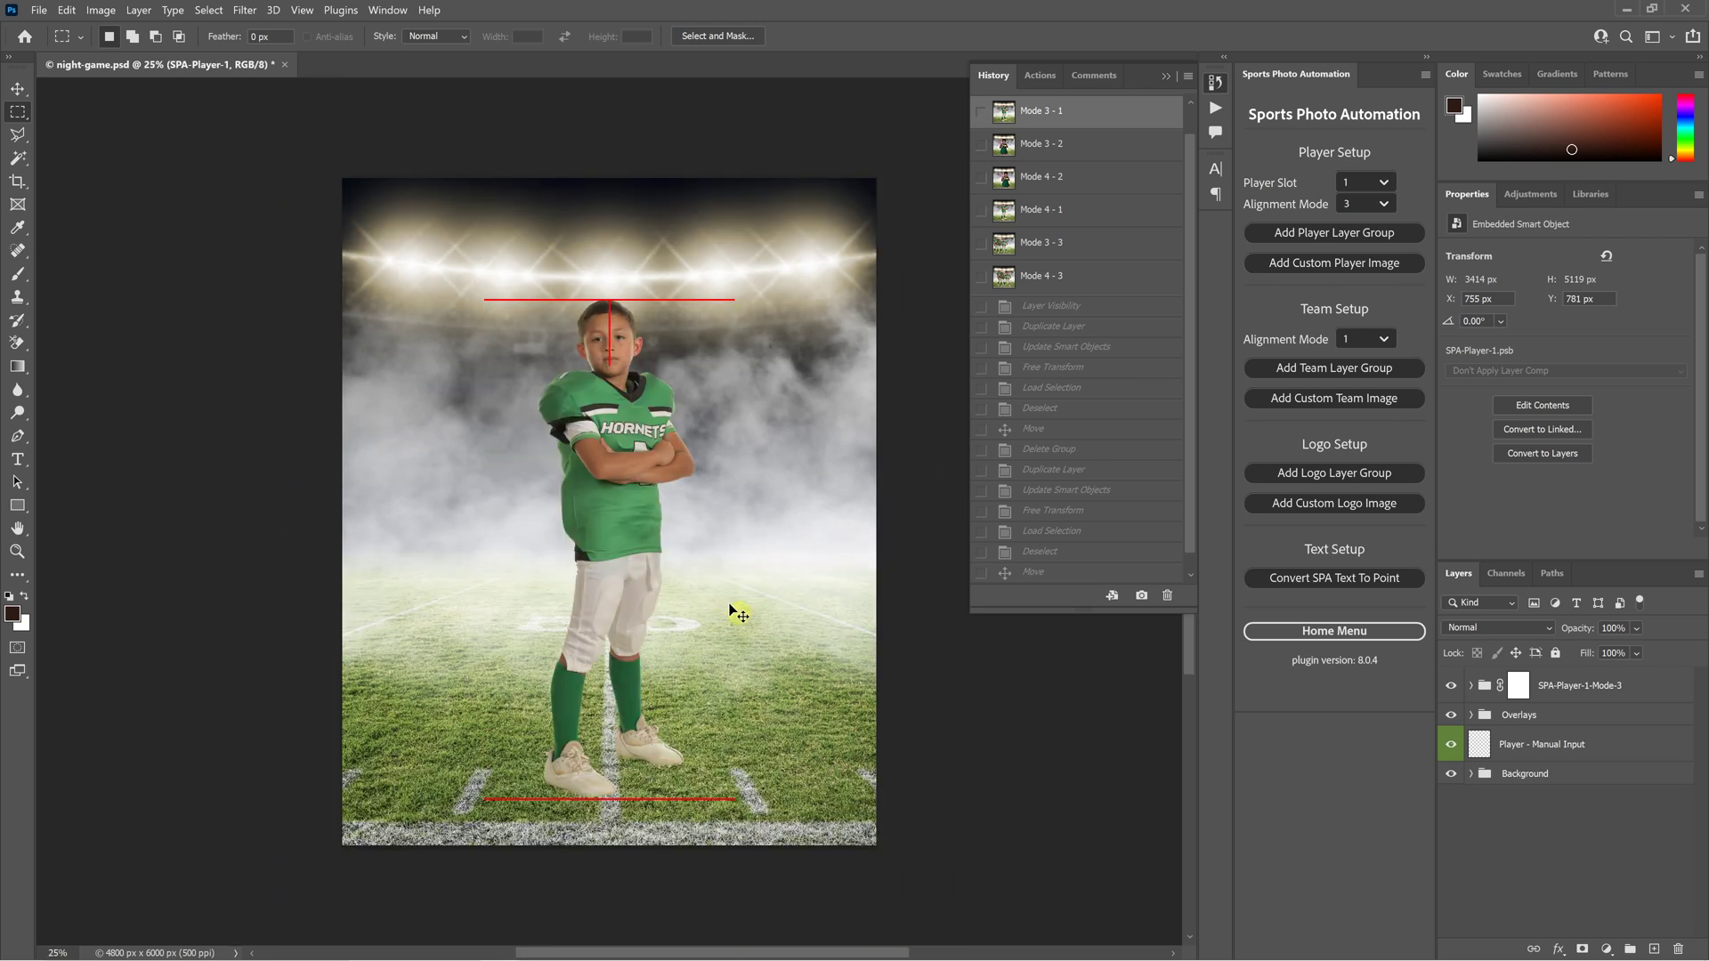
pyautogui.hotkey('ctrl', 't')
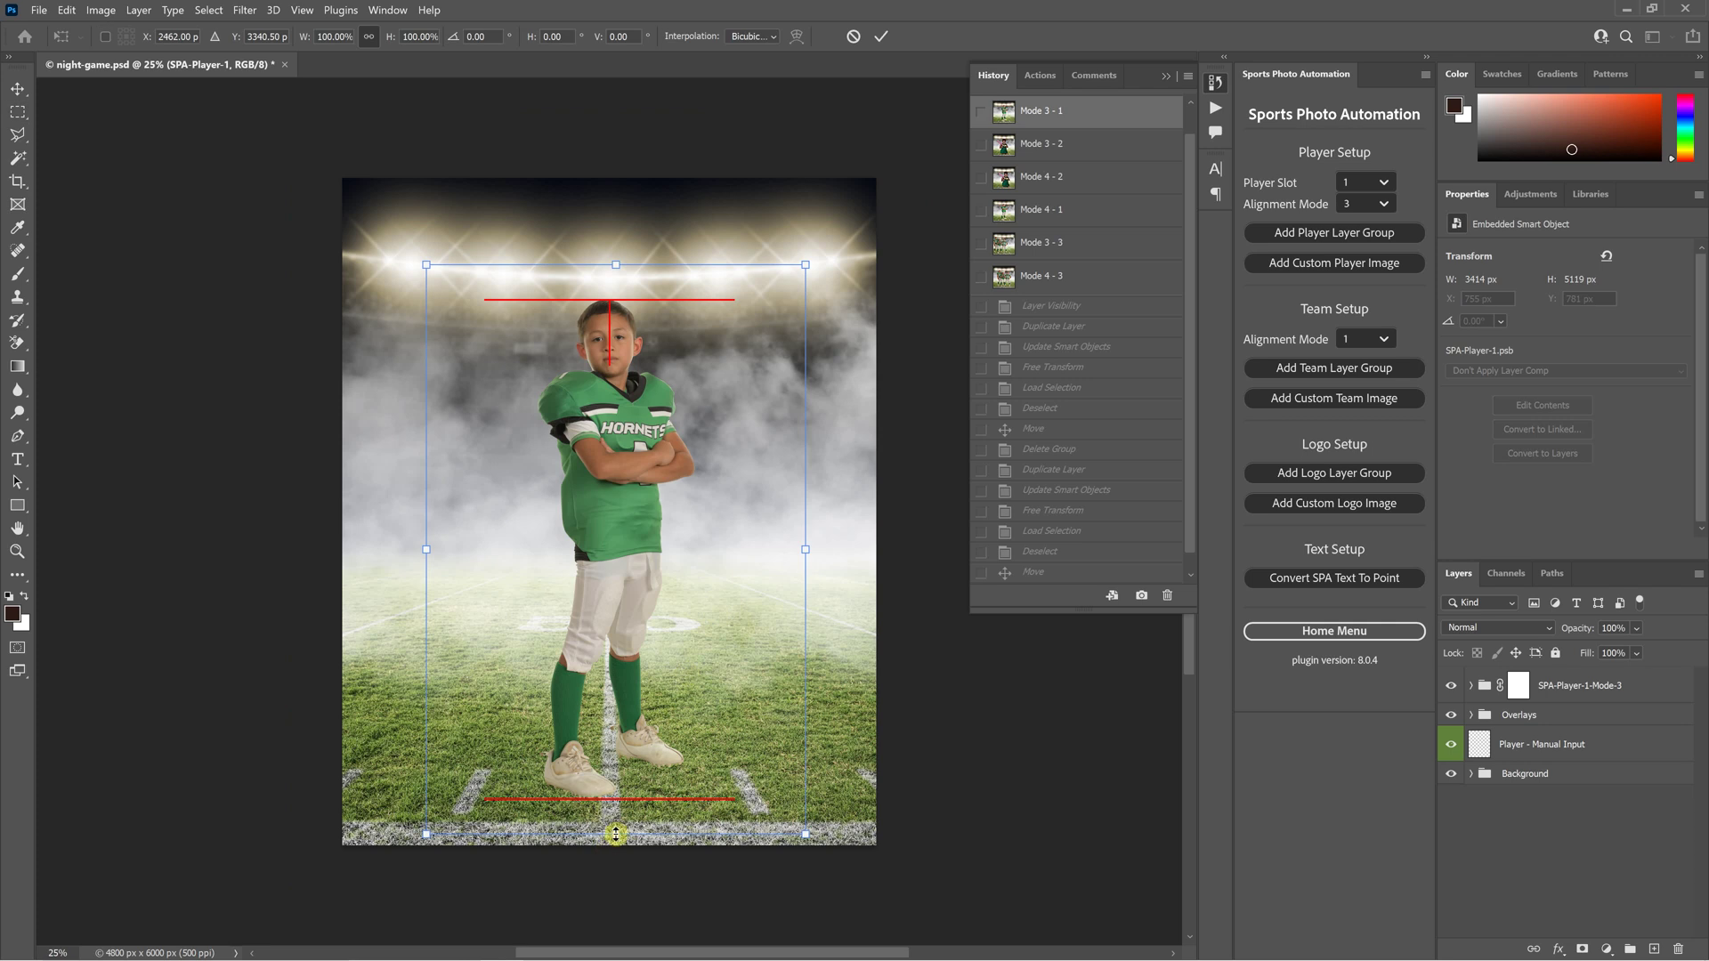
pyautogui.moveTo(616, 834); pyautogui.dragTo(611, 926)
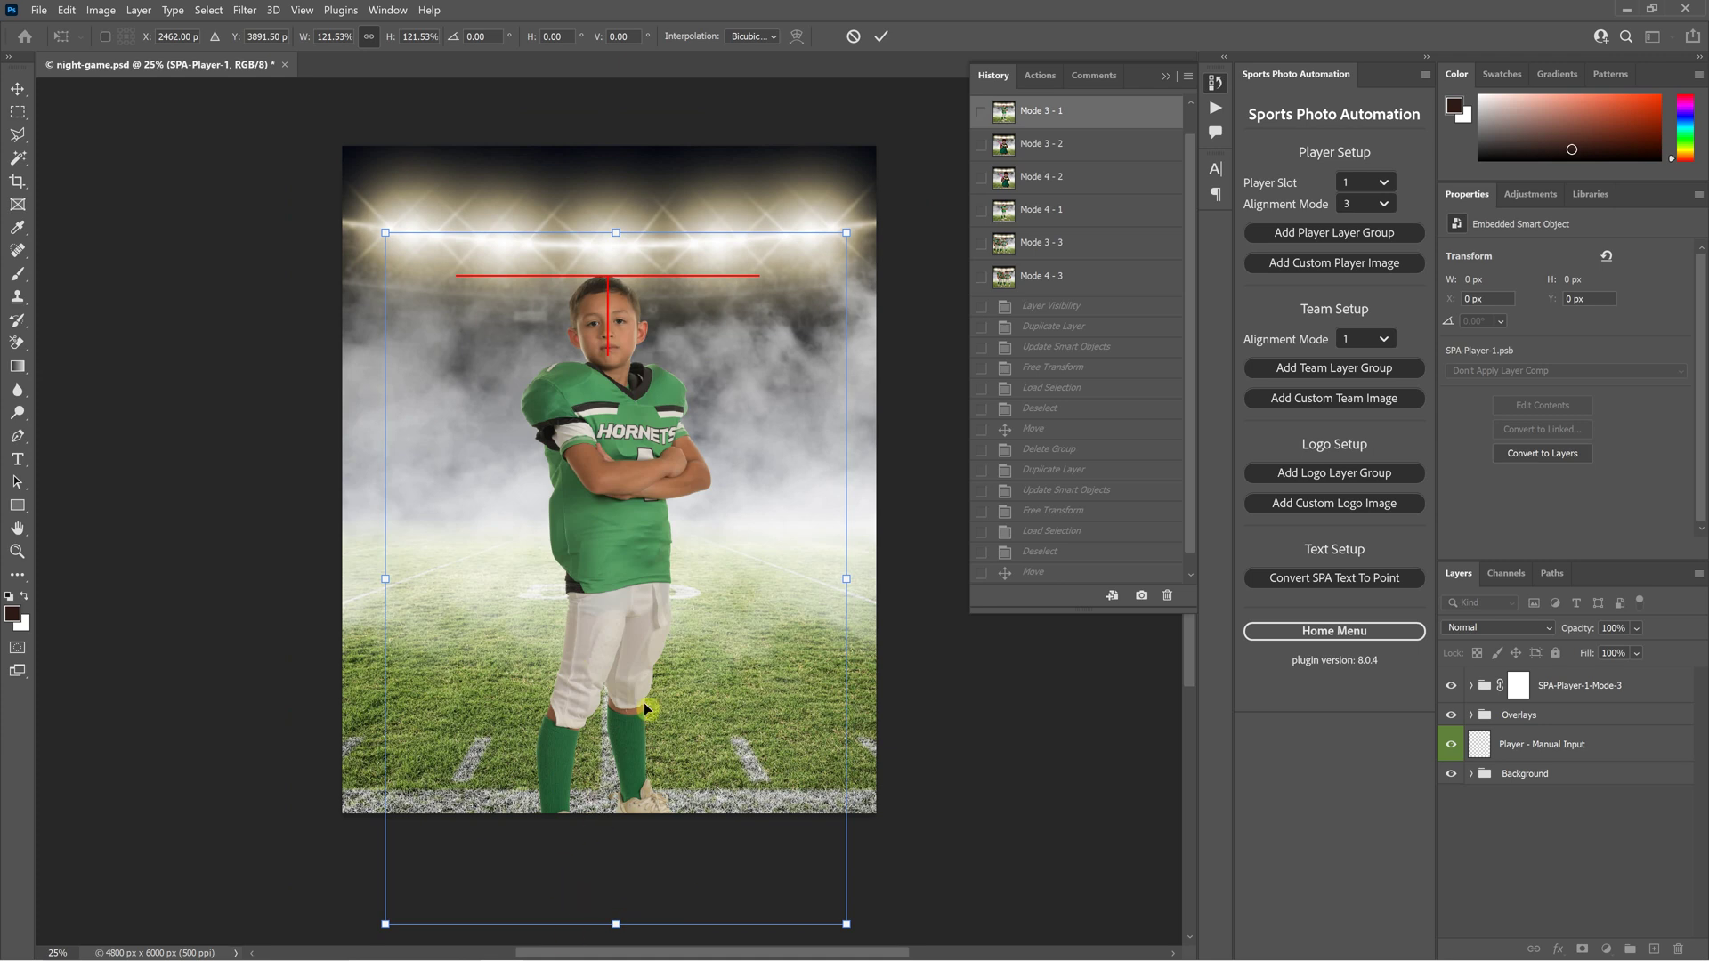
pyautogui.click(881, 36)
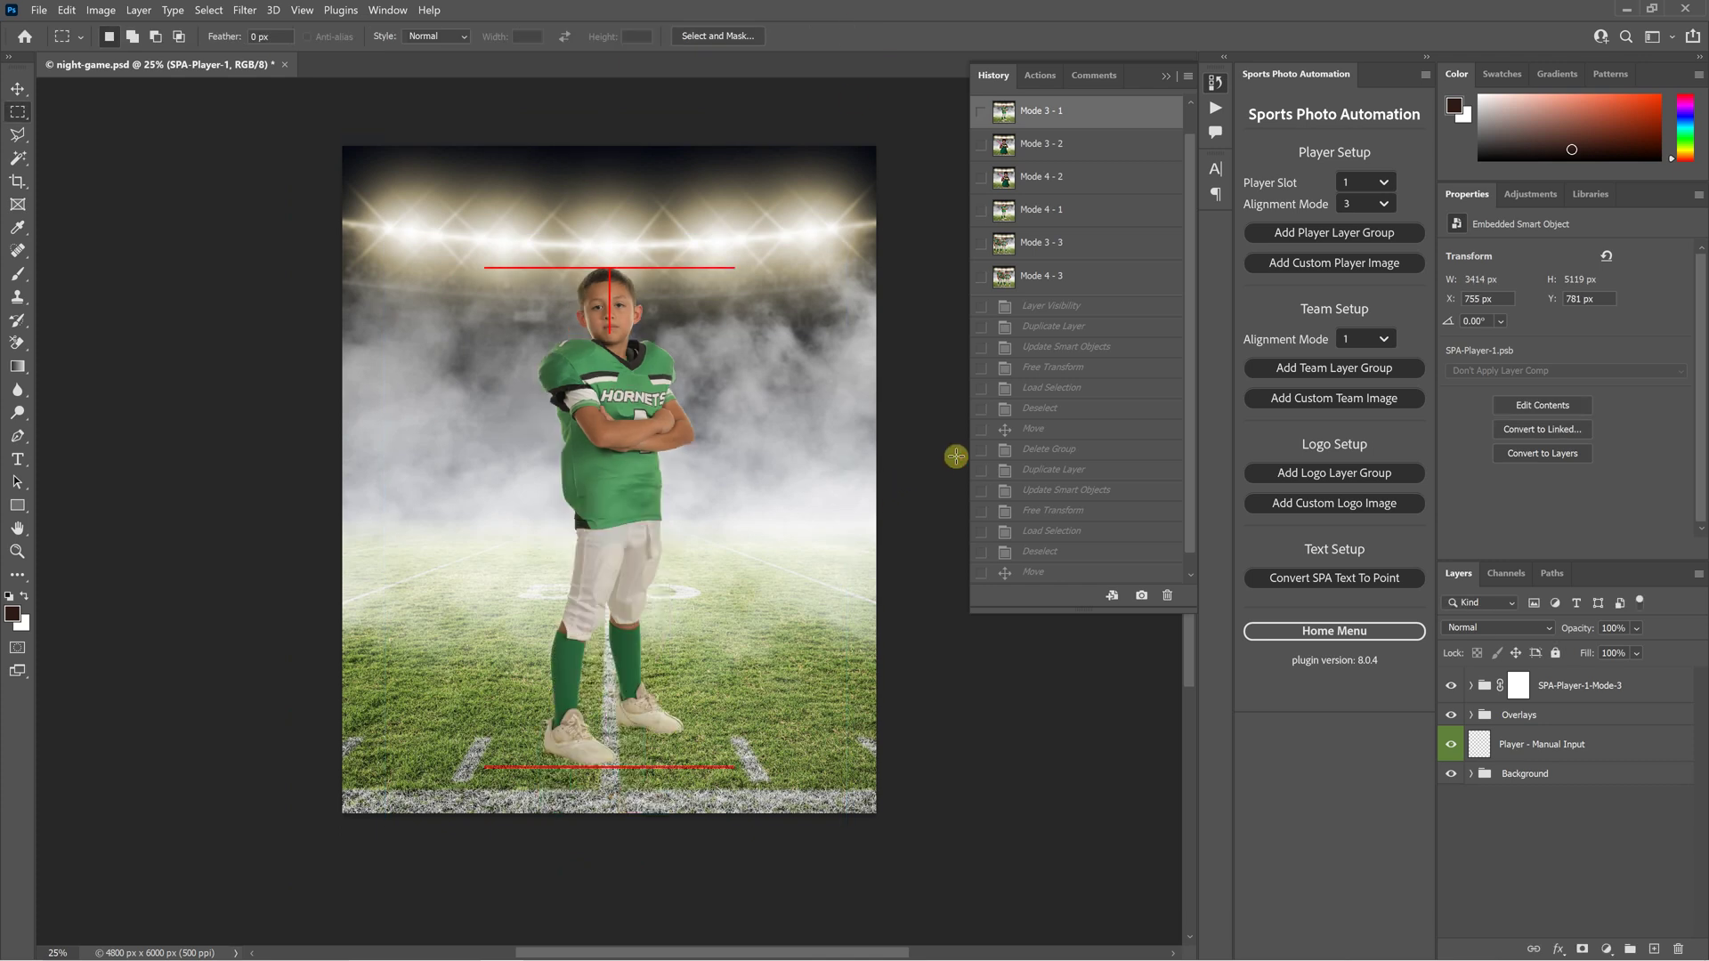
# - Alternate between the Mode 3 - 1 and Mode 4 - 1 snapshots, finishing on Mode 4 - 1
pyautogui.hotkey('ctrl', '+')
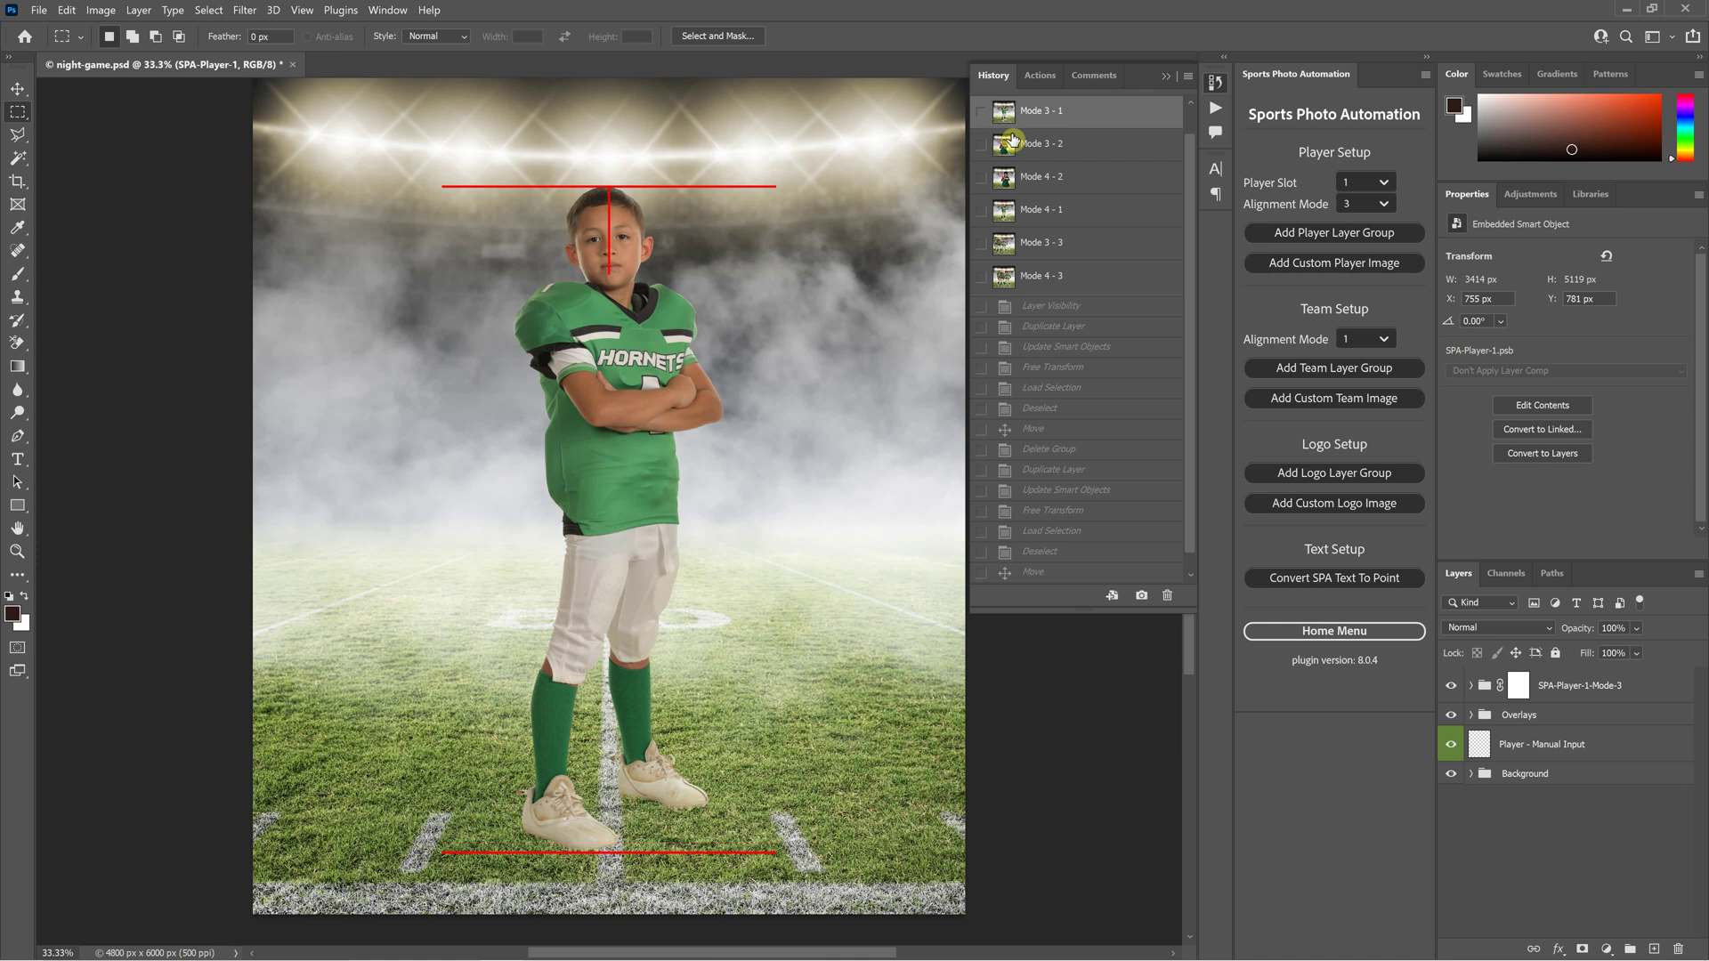
pyautogui.click(1001, 223)
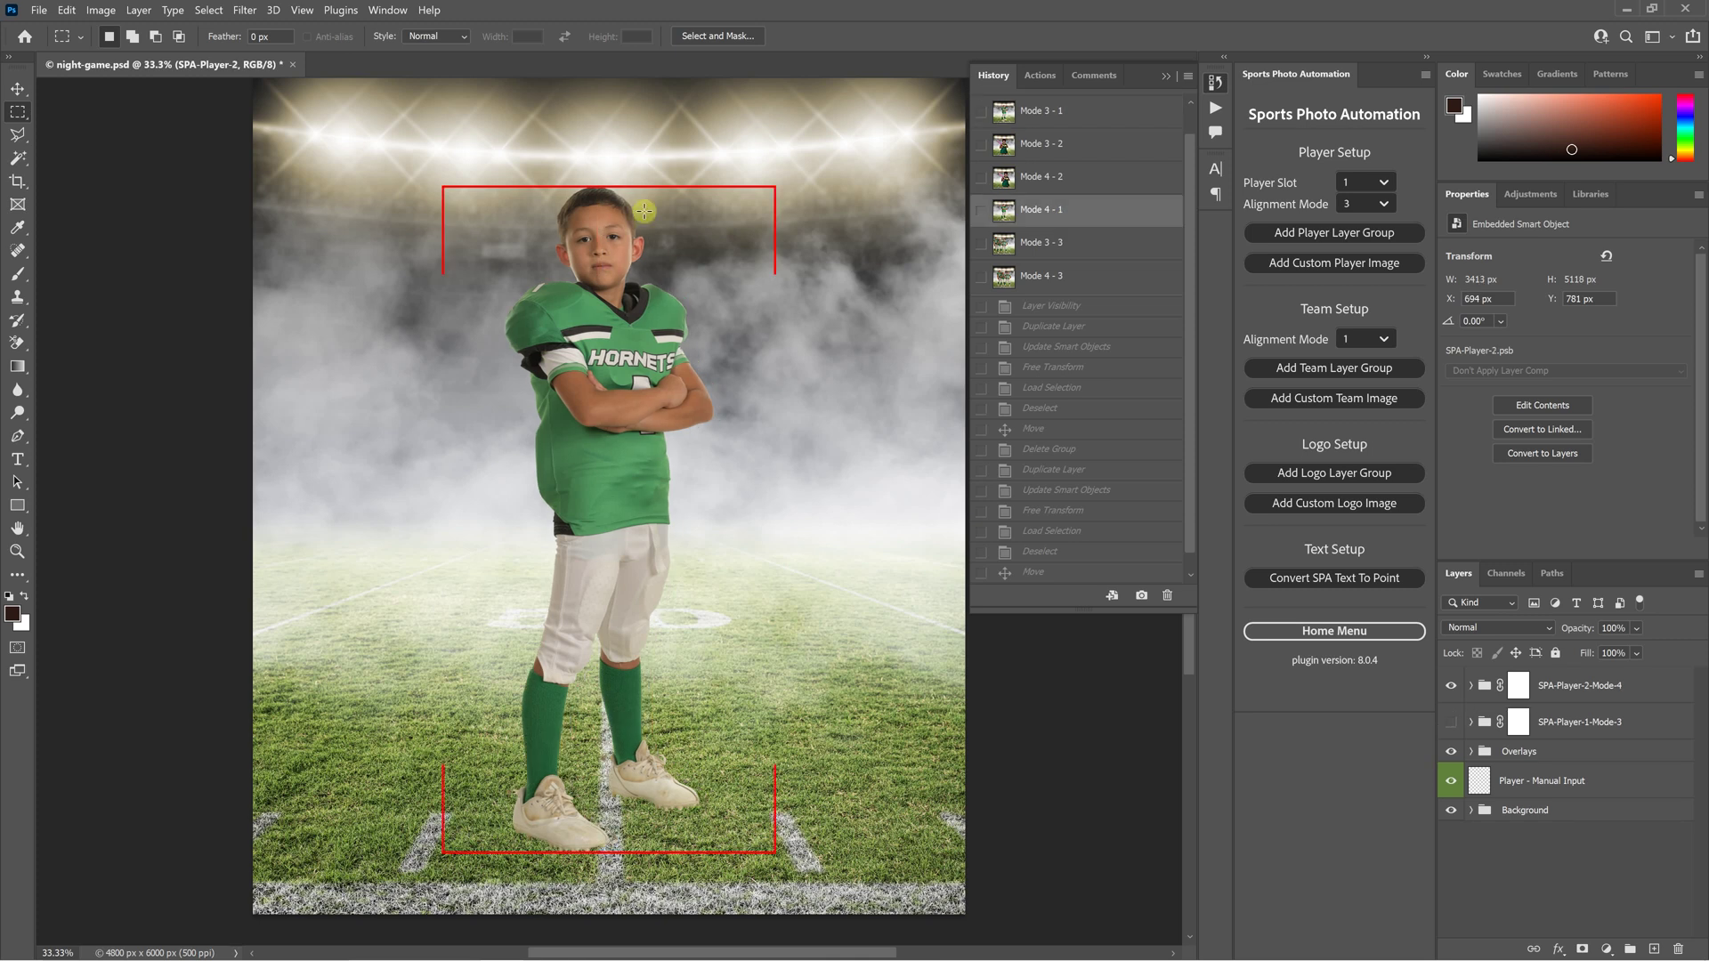
pyautogui.click(1075, 114)
pyautogui.click(1051, 211)
pyautogui.click(1042, 113)
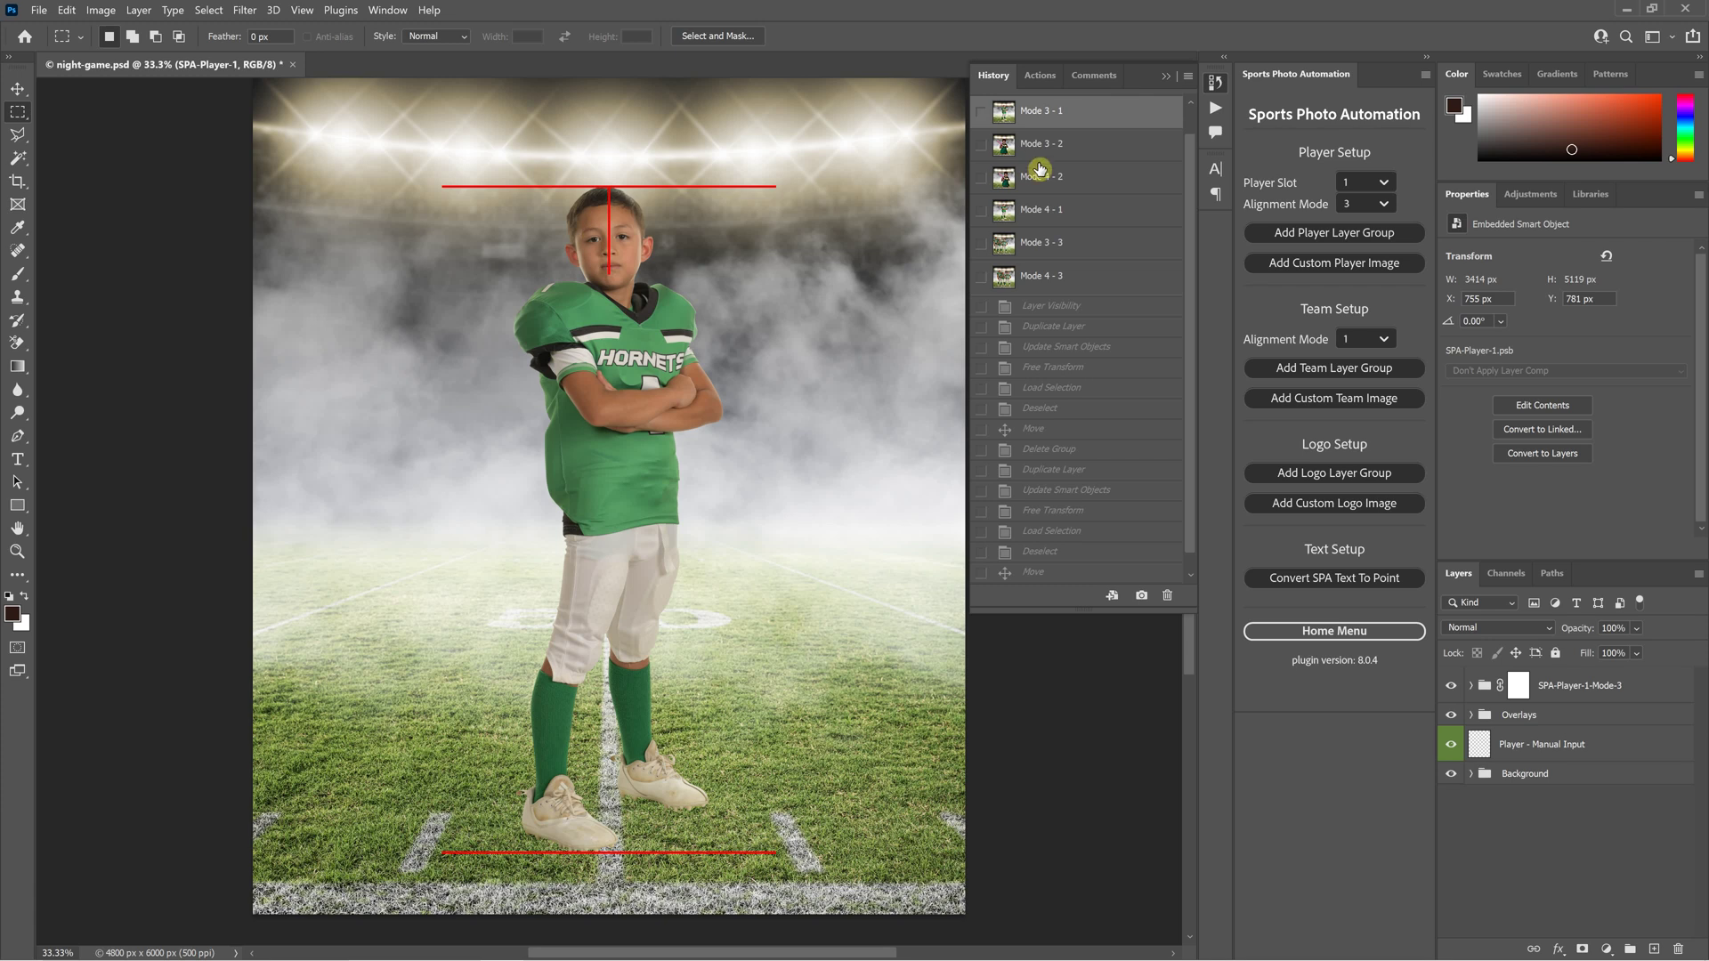
pyautogui.click(1055, 210)
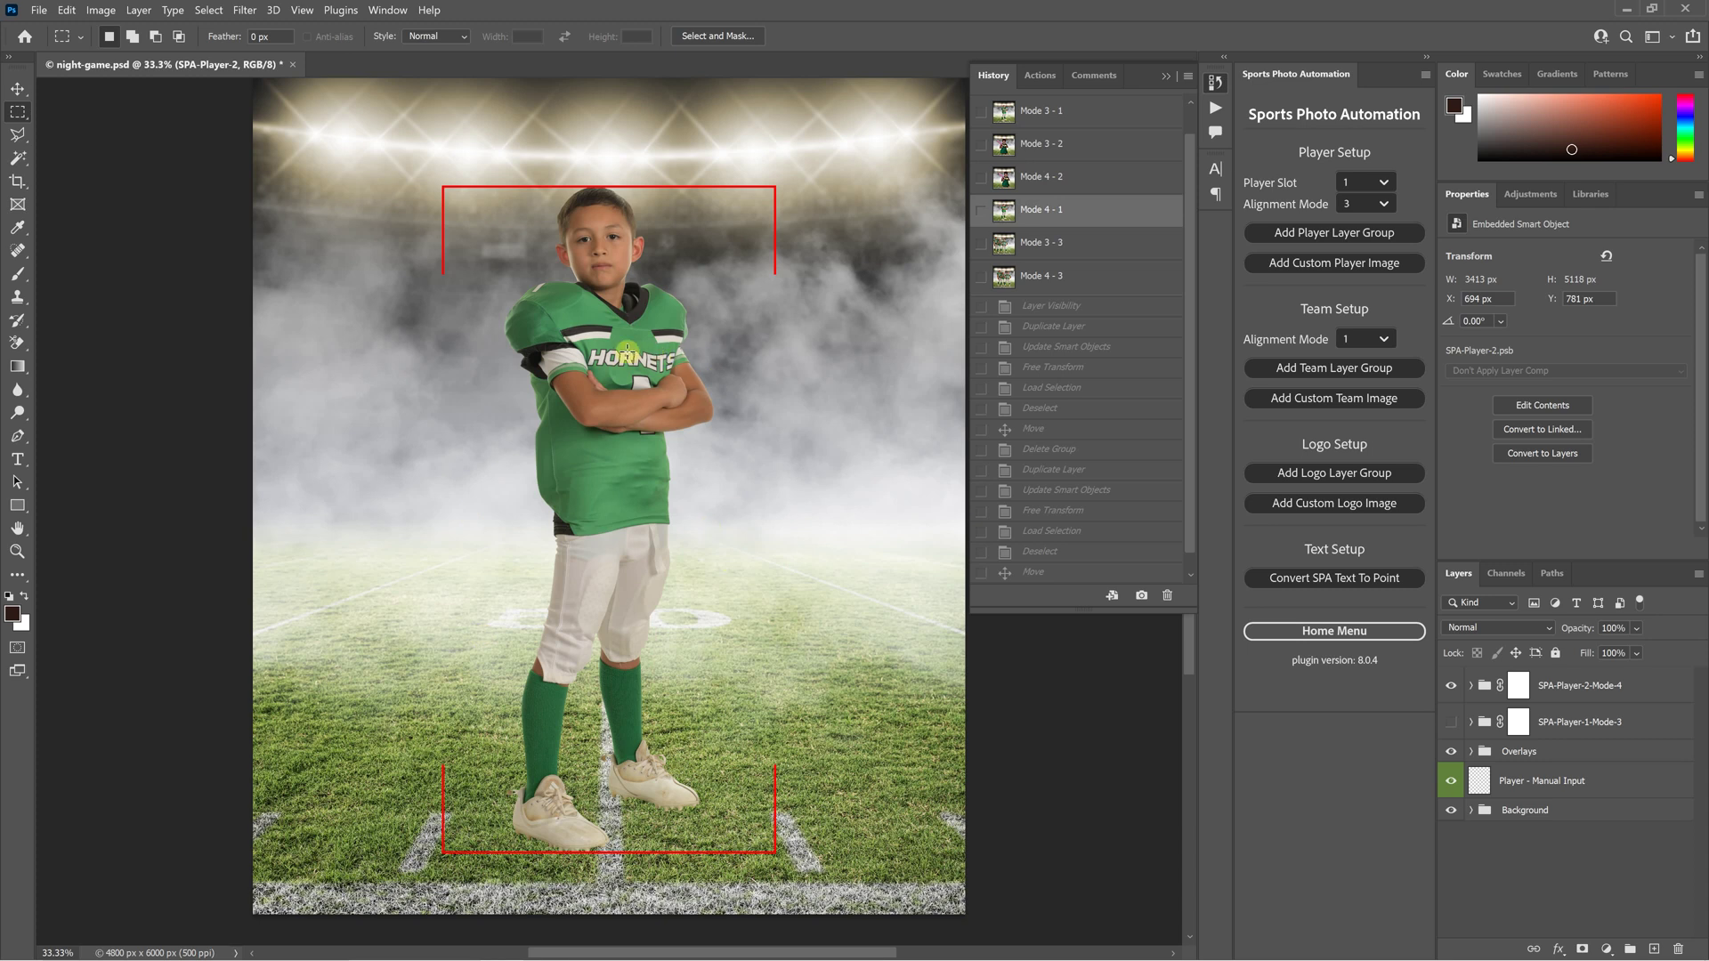
pyautogui.click(1068, 112)
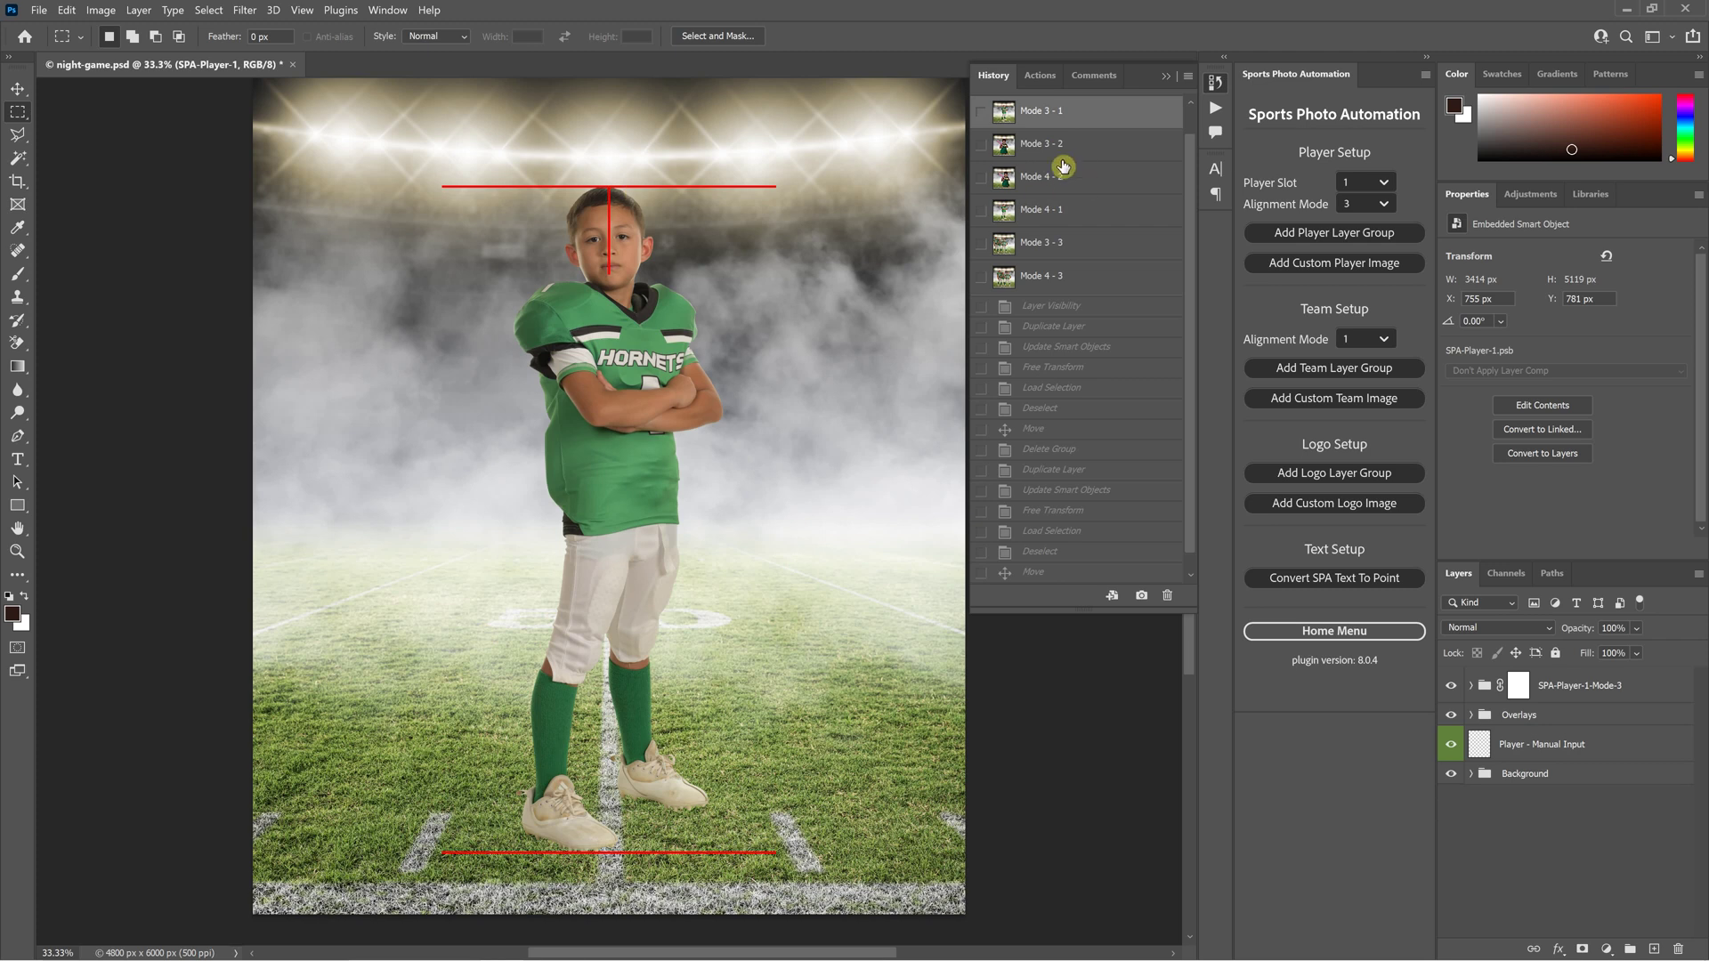
pyautogui.click(1082, 219)
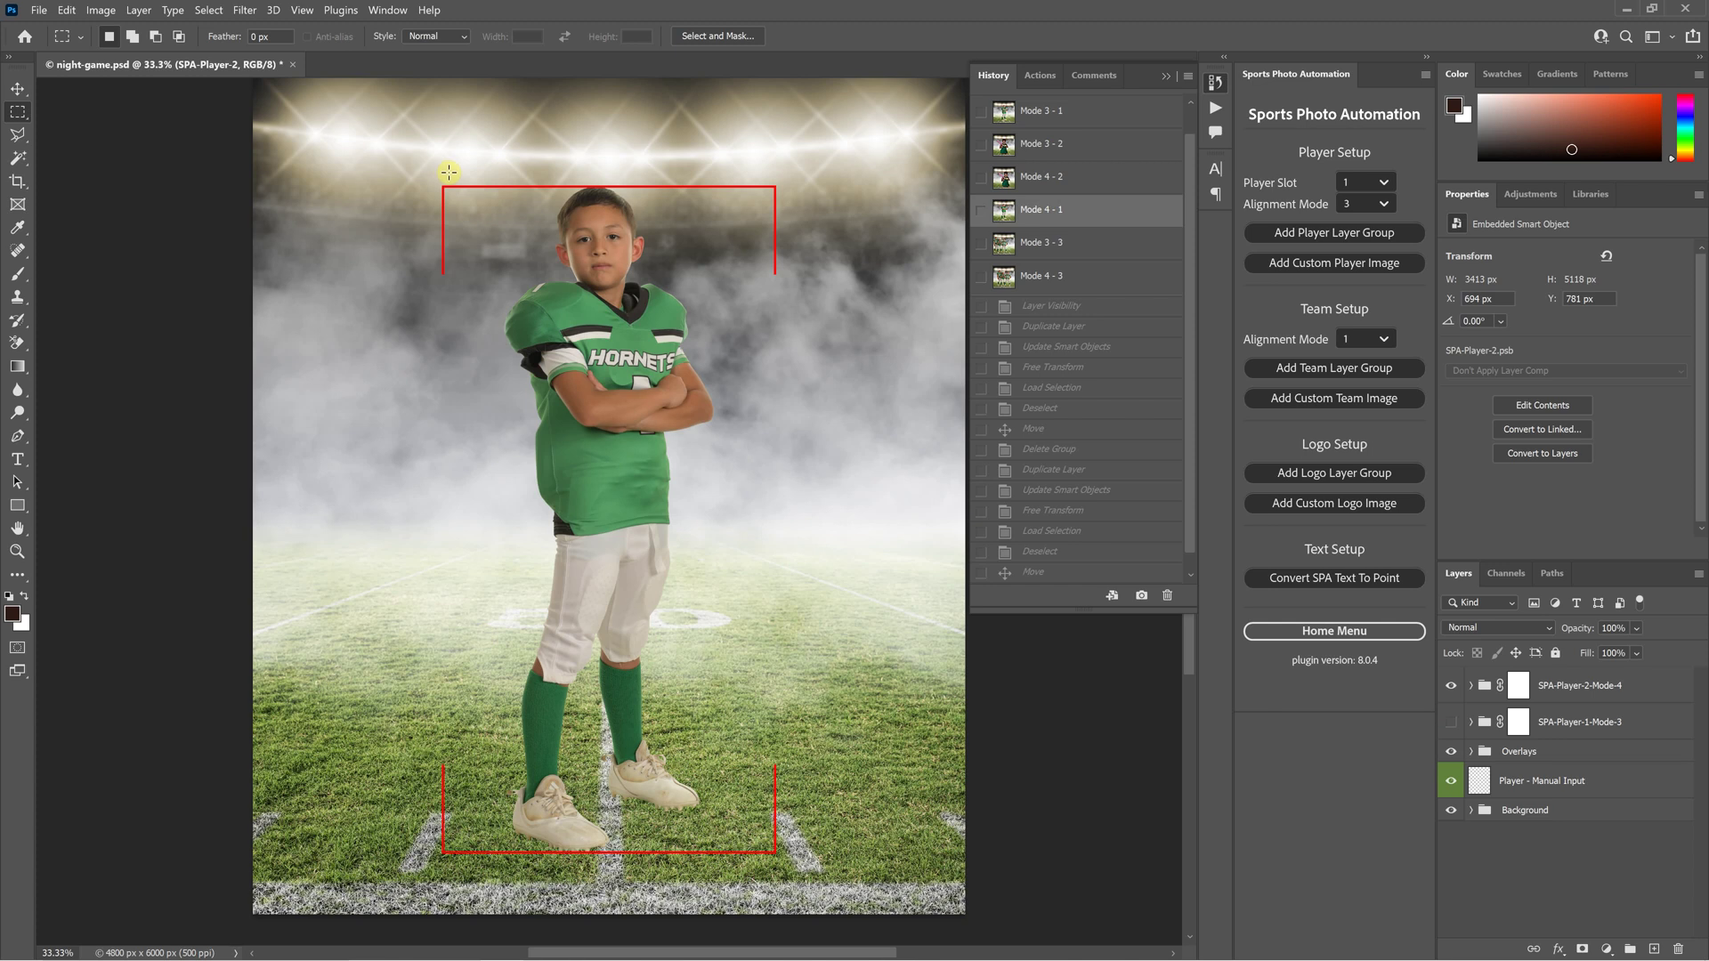
pyautogui.moveTo(442, 181); pyautogui.dragTo(503, 472)
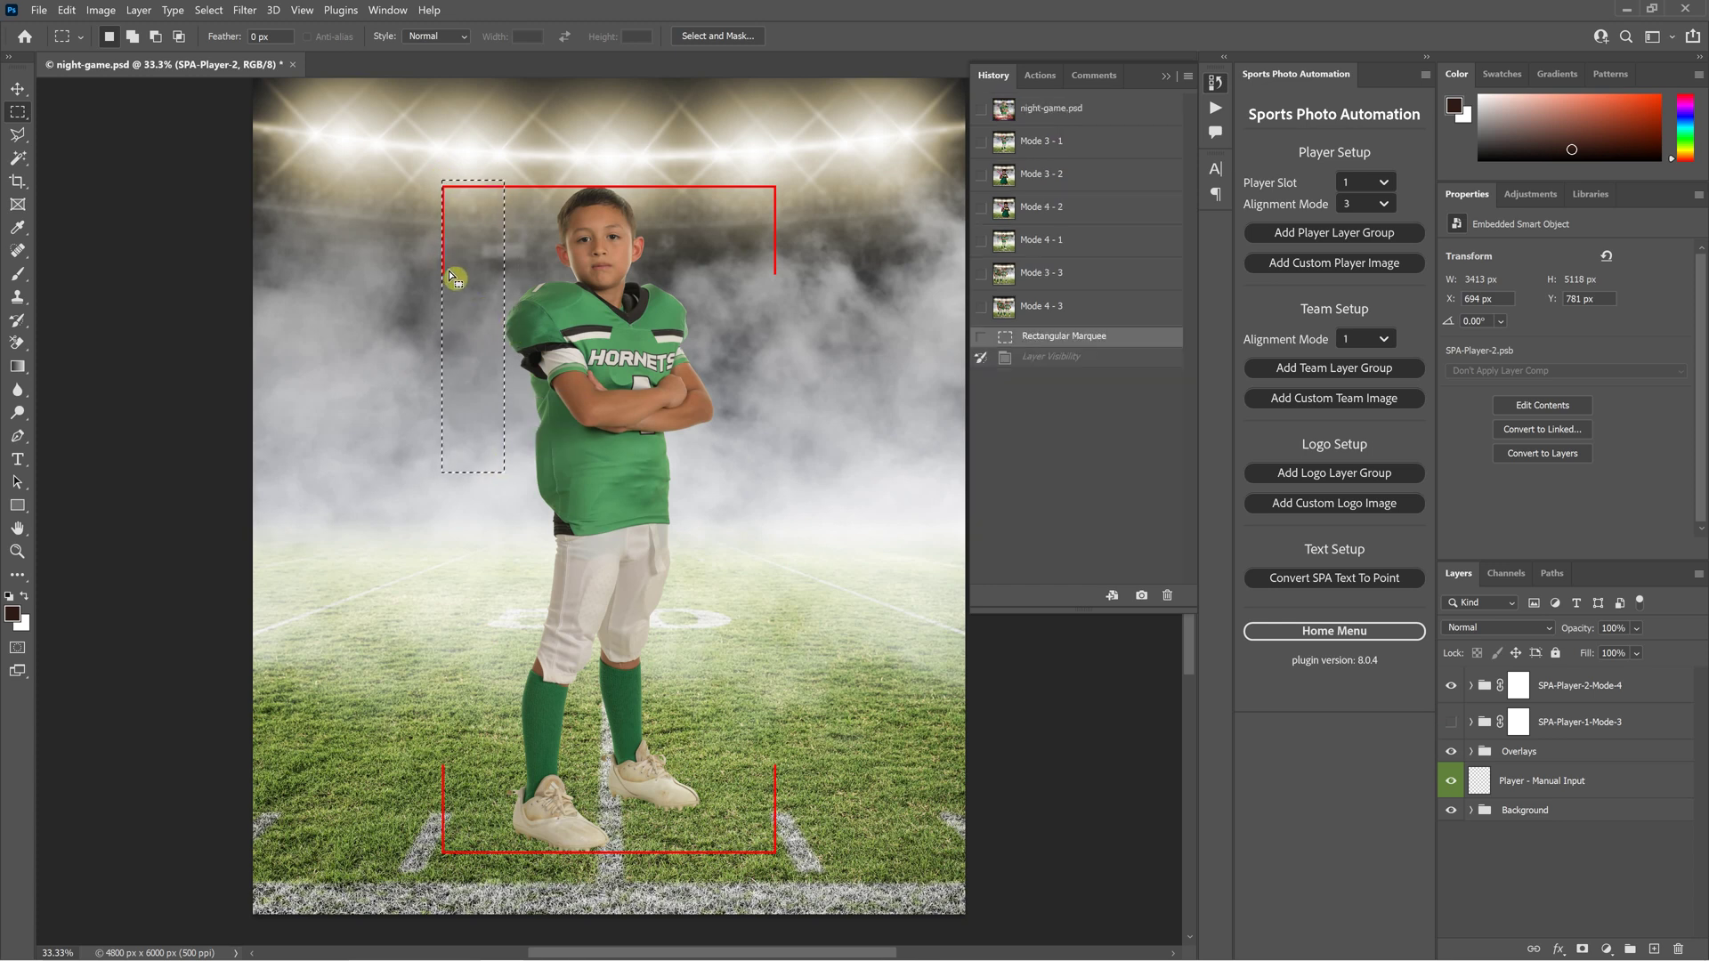
pyautogui.moveTo(488, 358); pyautogui.dragTo(469, 401)
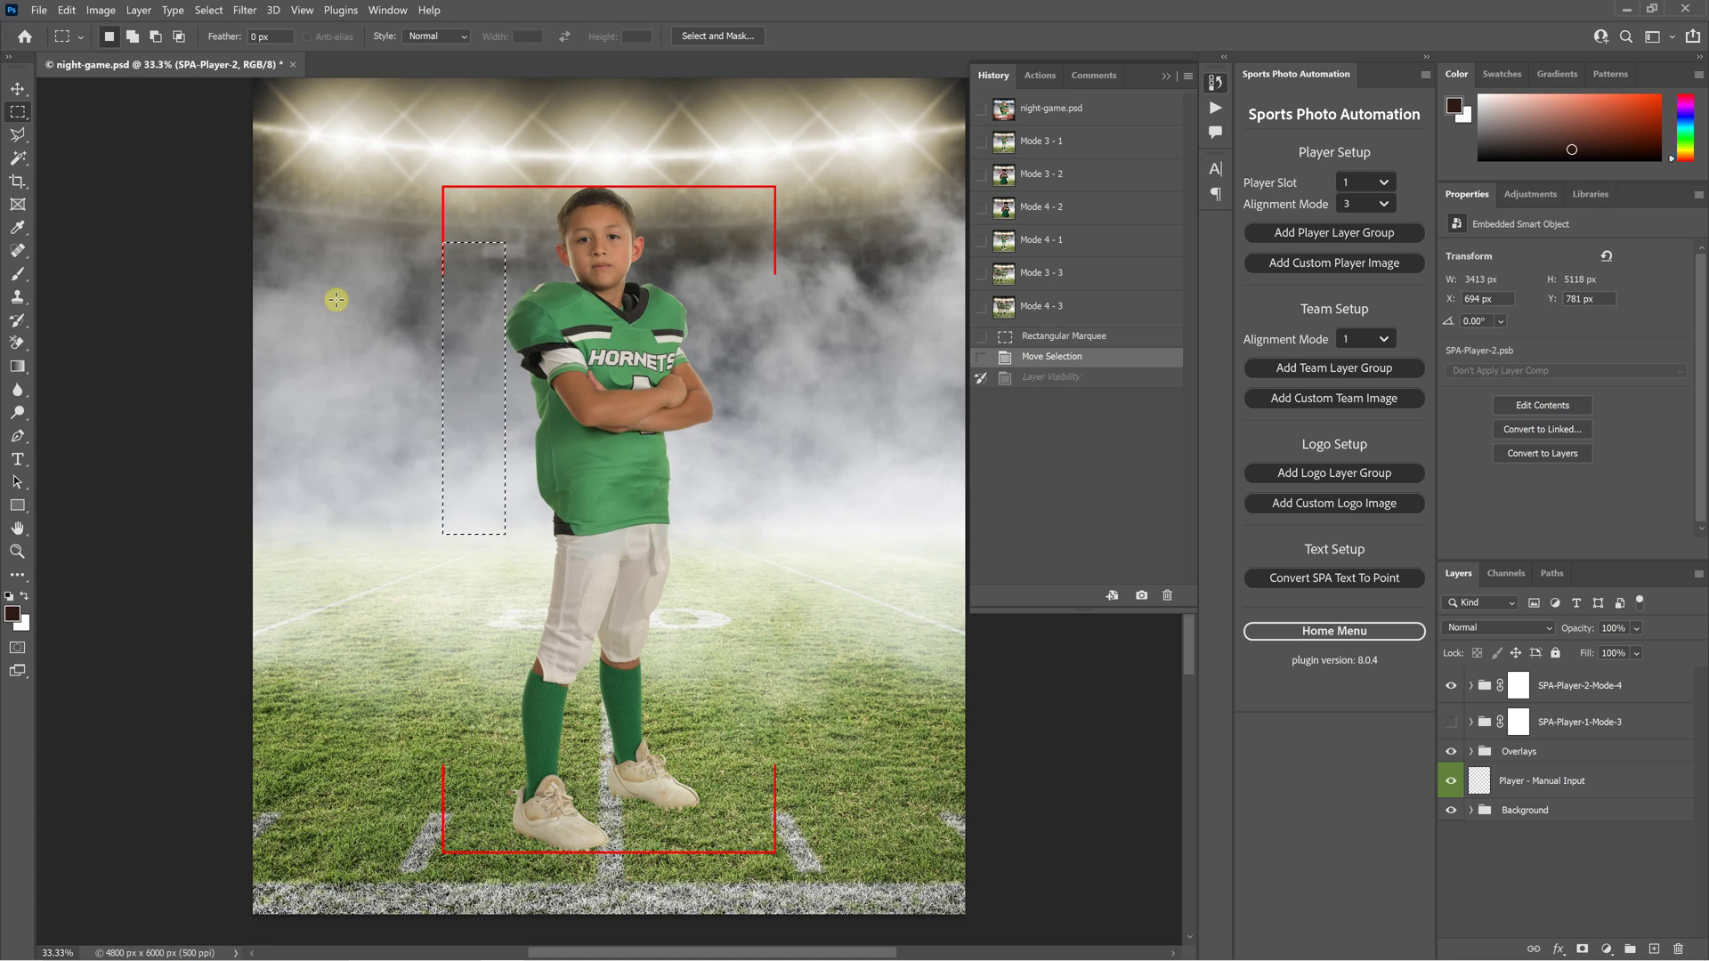
pyautogui.hotkey('ctrl', 'd')
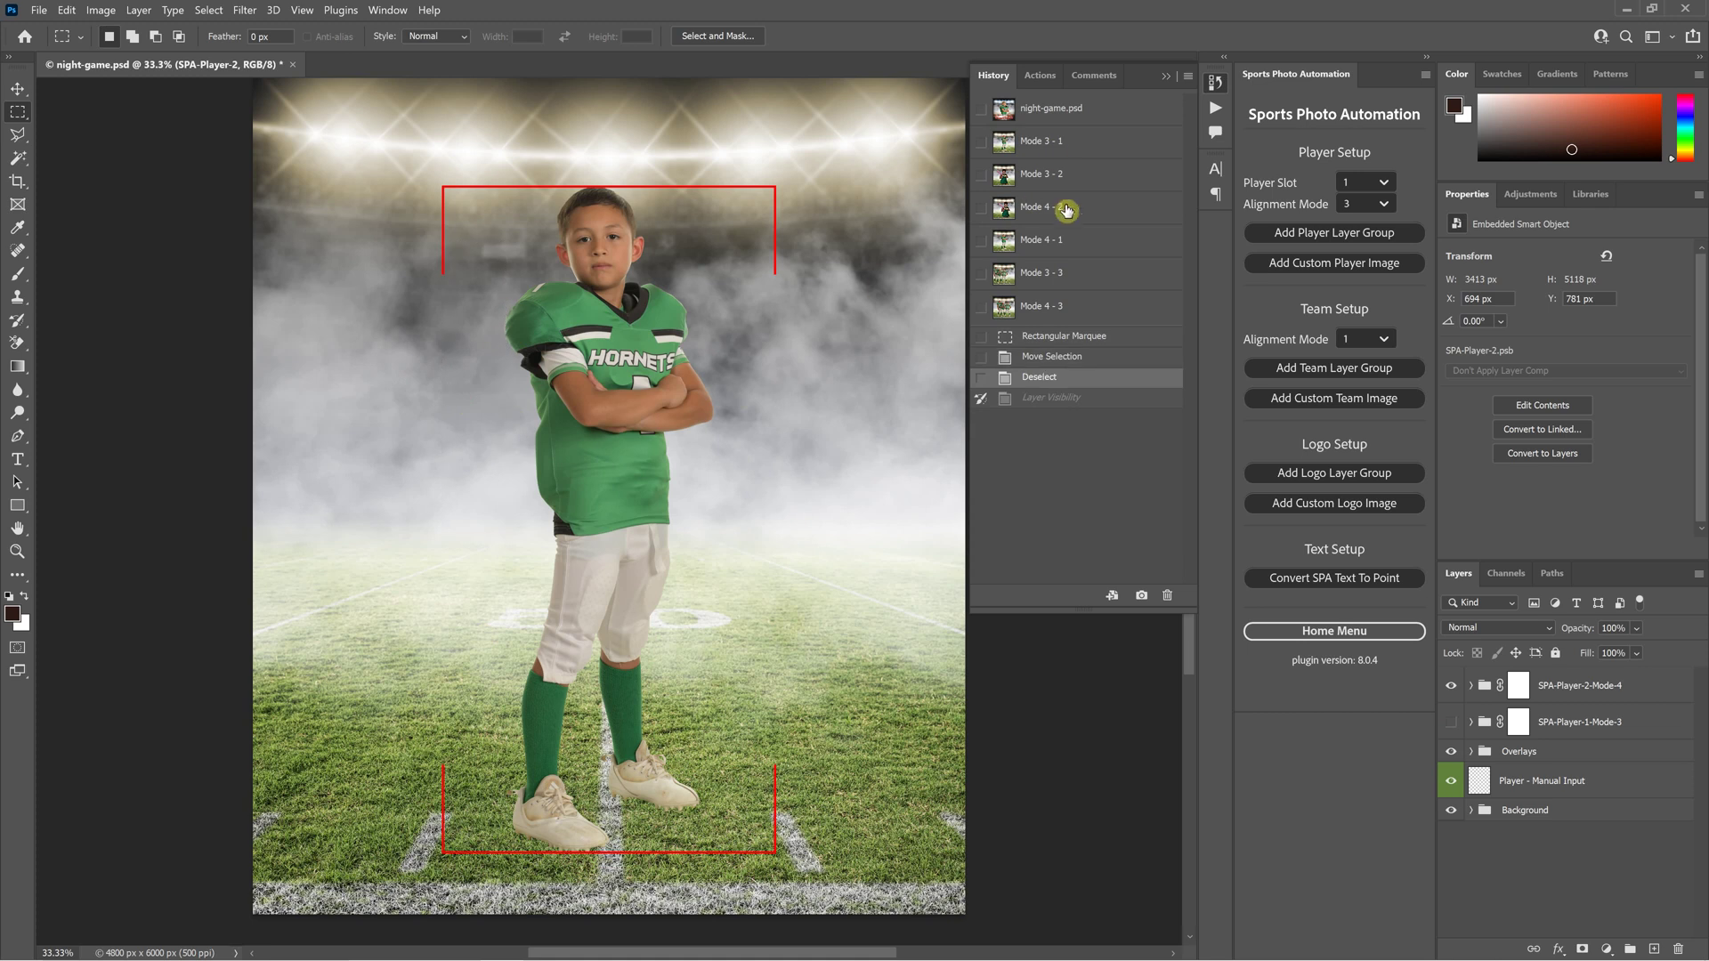
# - Restore the Mode 3 - 1 snapshot and gauge the player's side spacing with a temporary marquee
pyautogui.click(1066, 149)
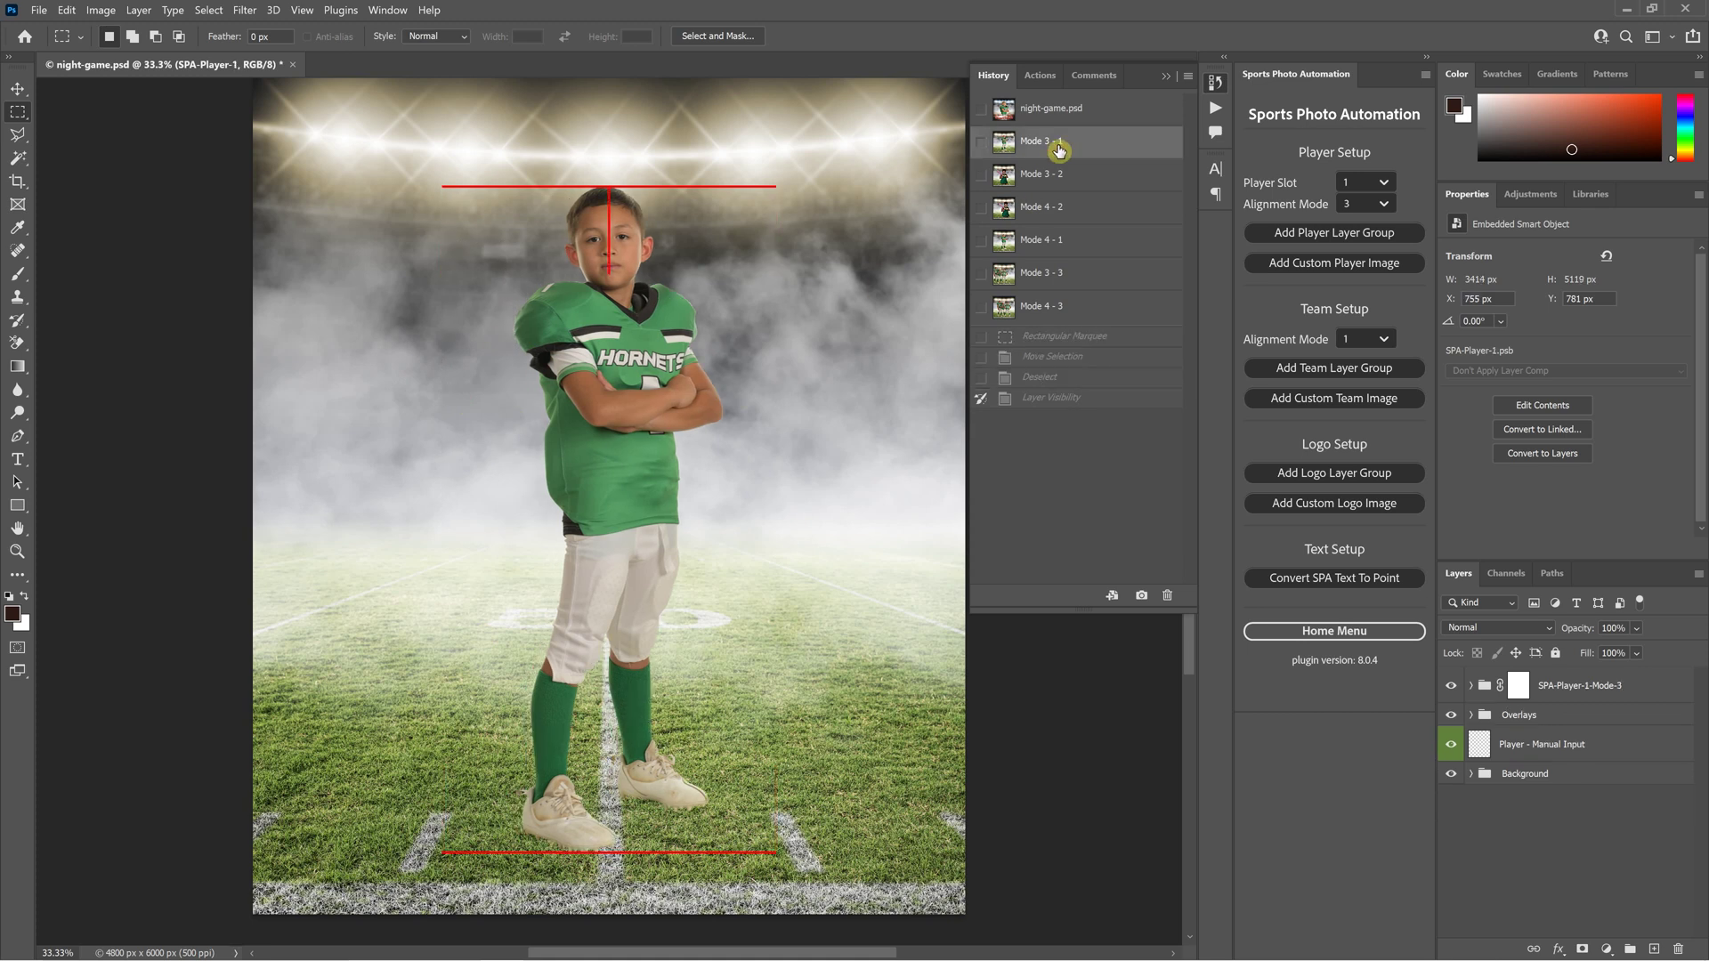
pyautogui.moveTo(442, 182); pyautogui.dragTo(512, 425)
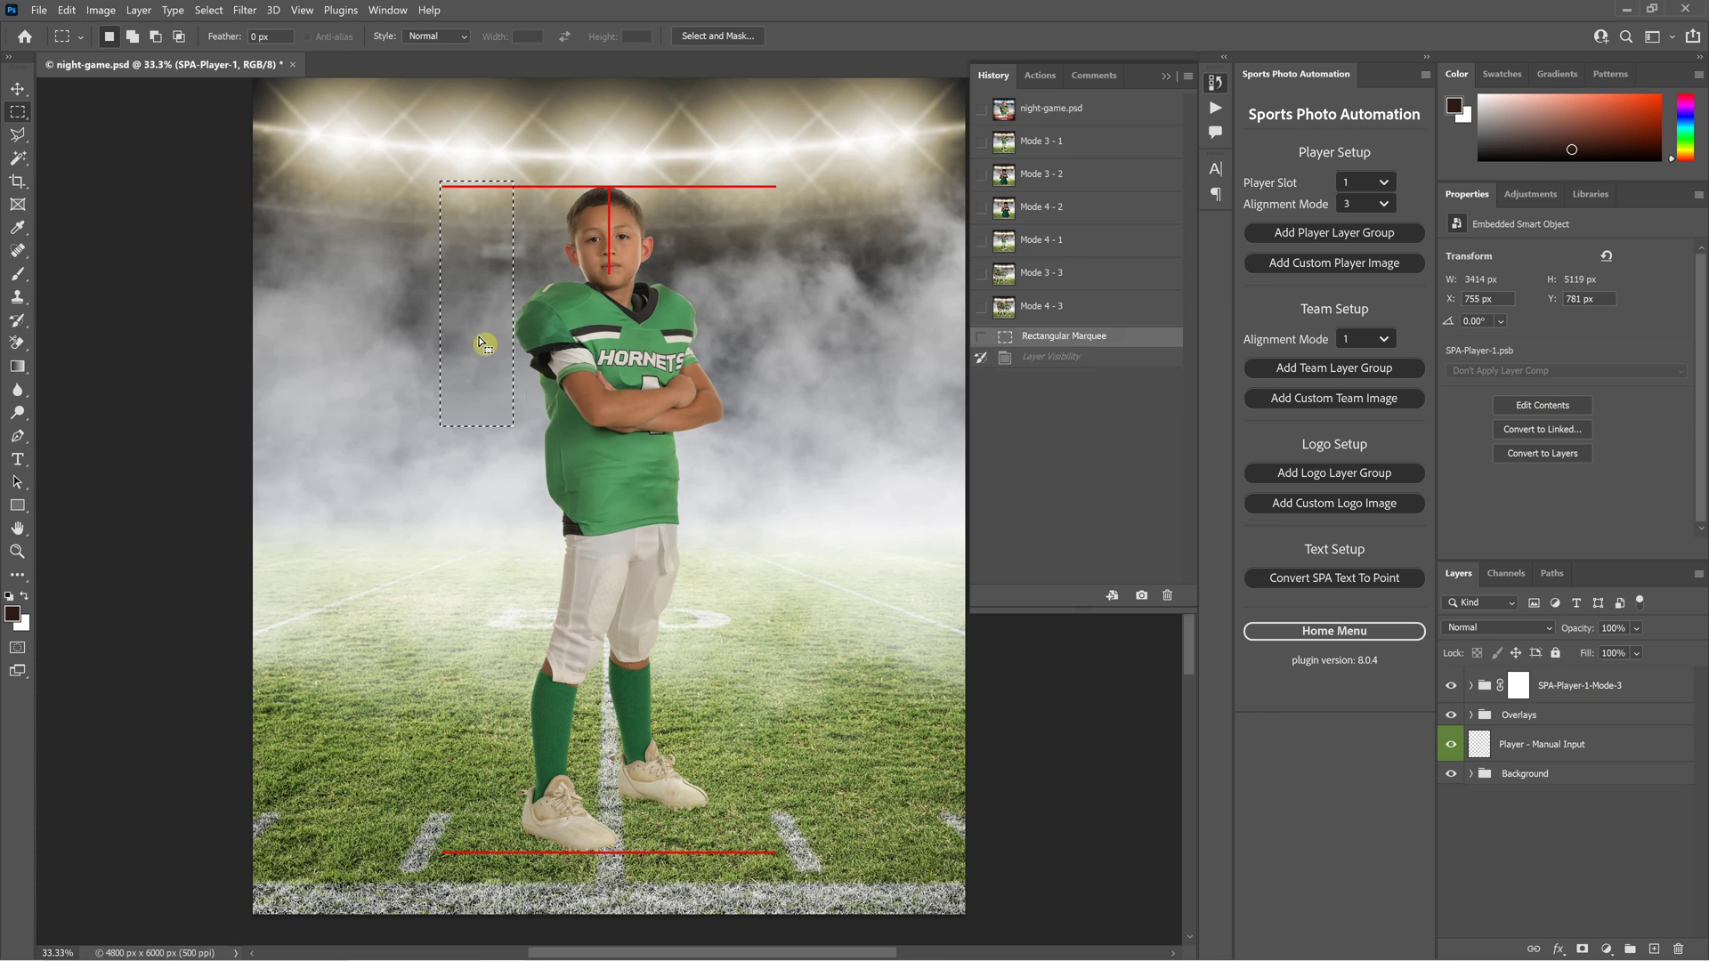
pyautogui.moveTo(482, 323)
pyautogui.mouseDown()
pyautogui.moveTo(743, 374)
pyautogui.moveTo(766, 328)
pyautogui.moveTo(481, 318)
pyautogui.mouseUp()
pyautogui.hotkey('ctrl', 'd')
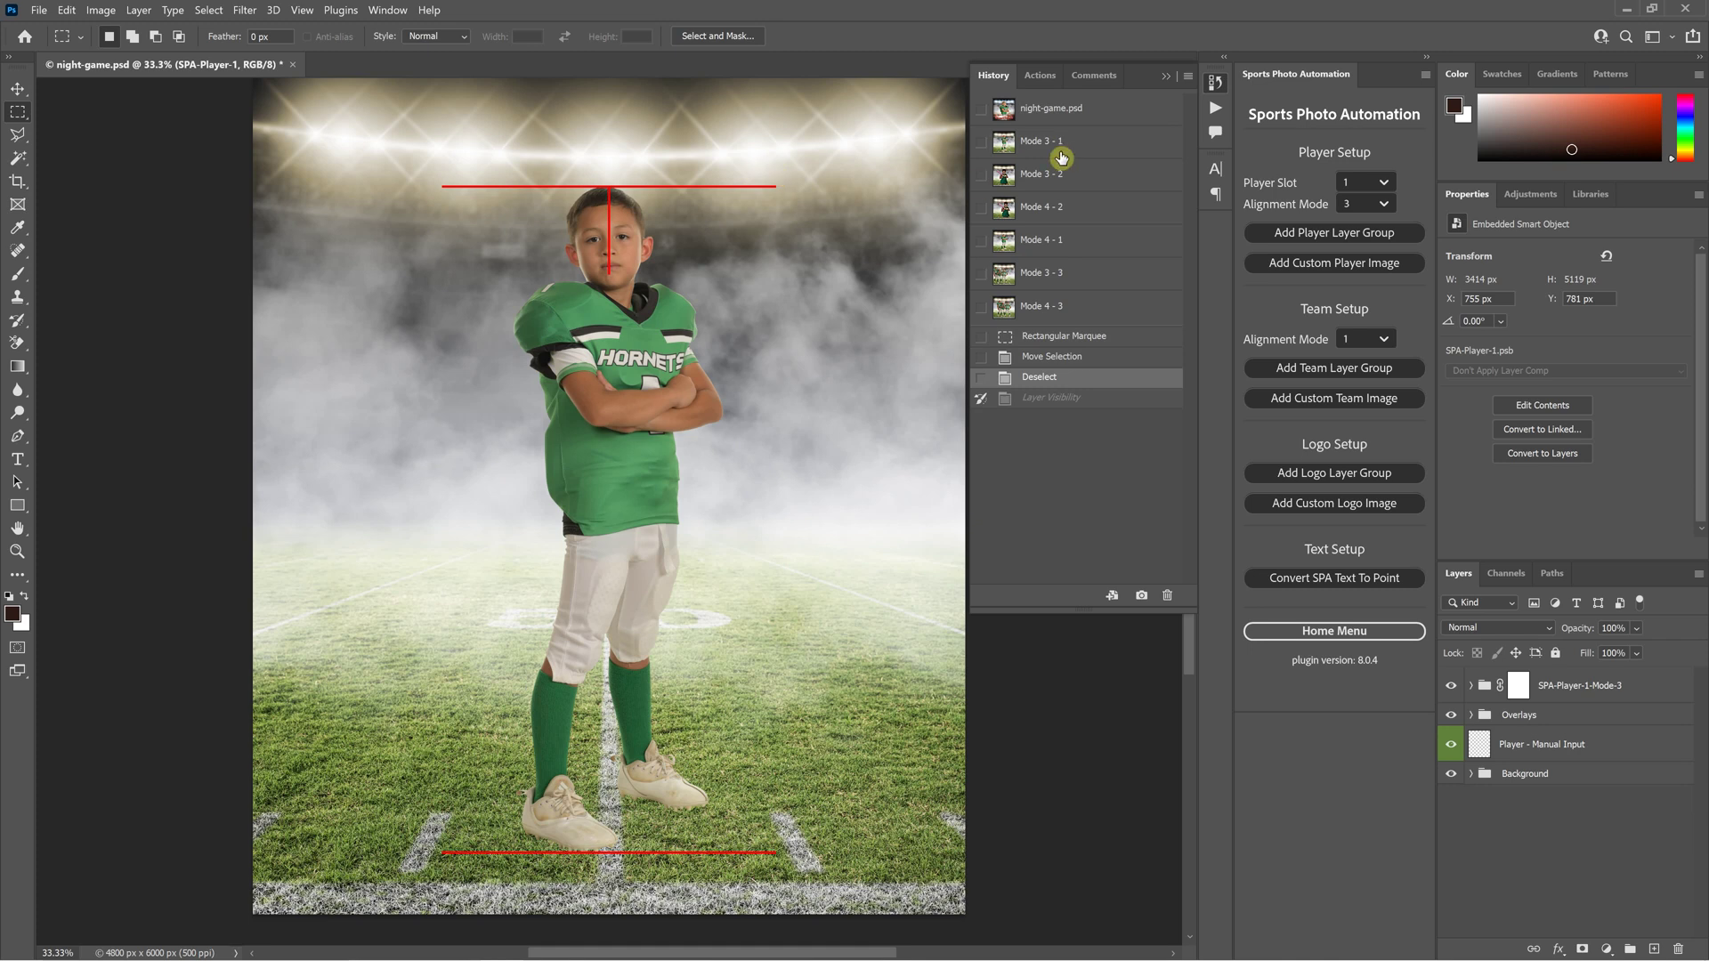
# - Show the tennis player's Mode 3 placement and fit the whole photo on screen
pyautogui.click(1076, 182)
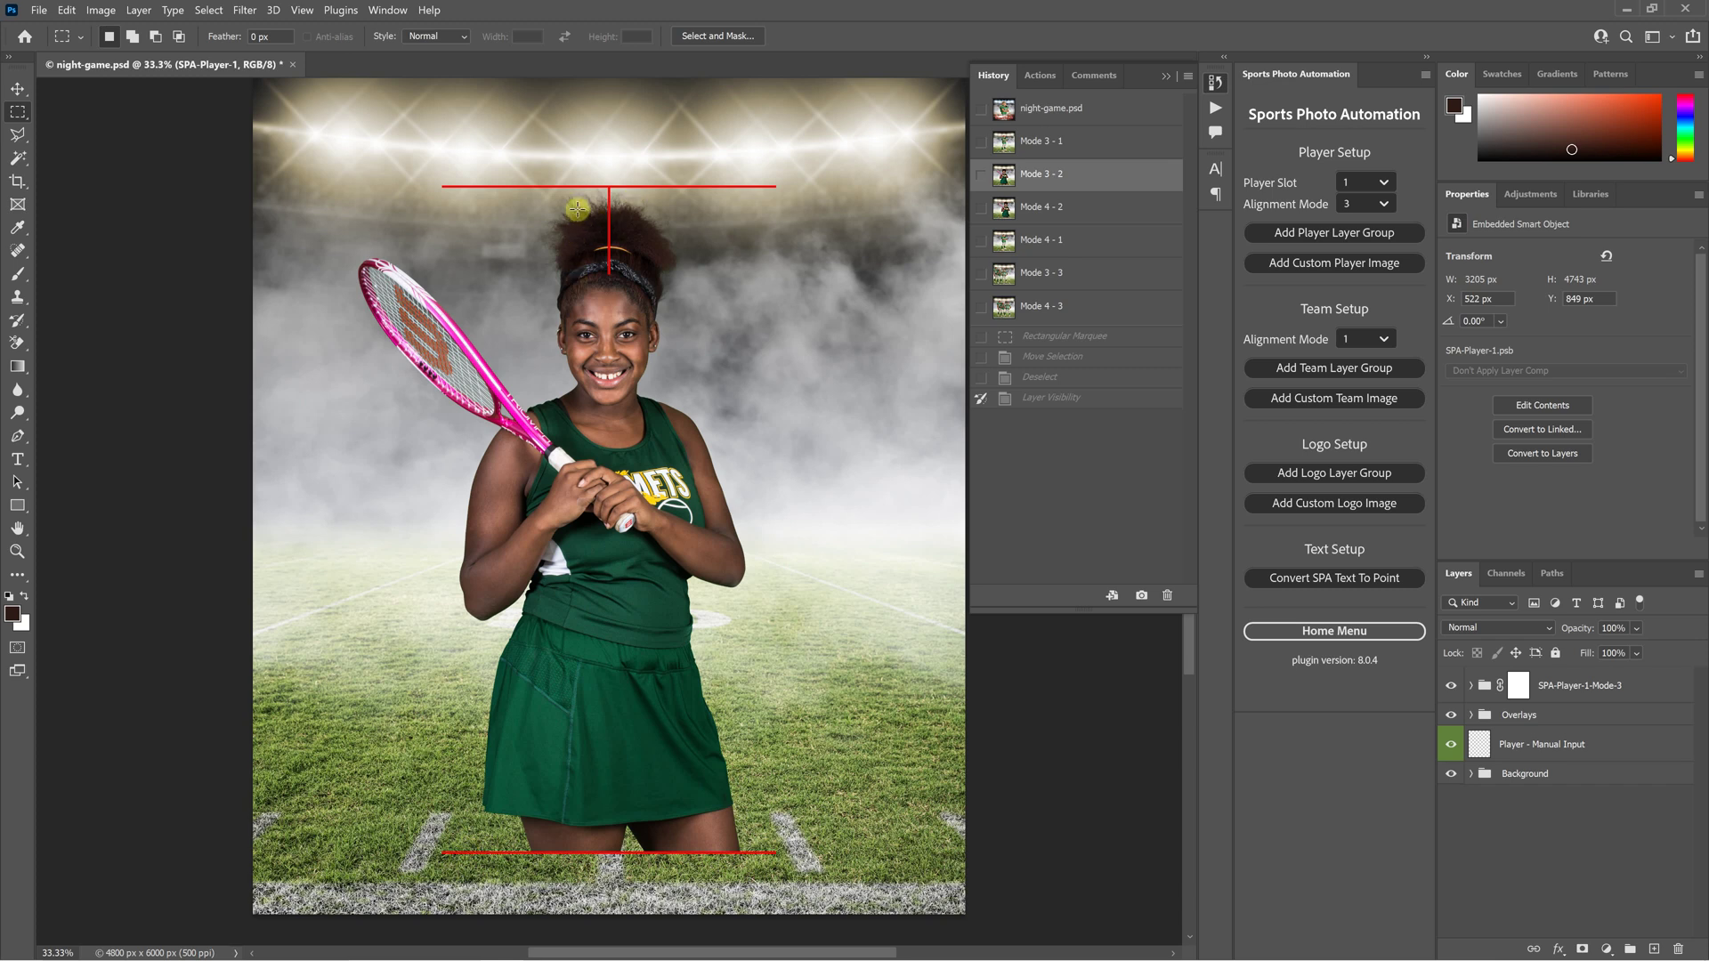
pyautogui.scroll(1, 642, 230)
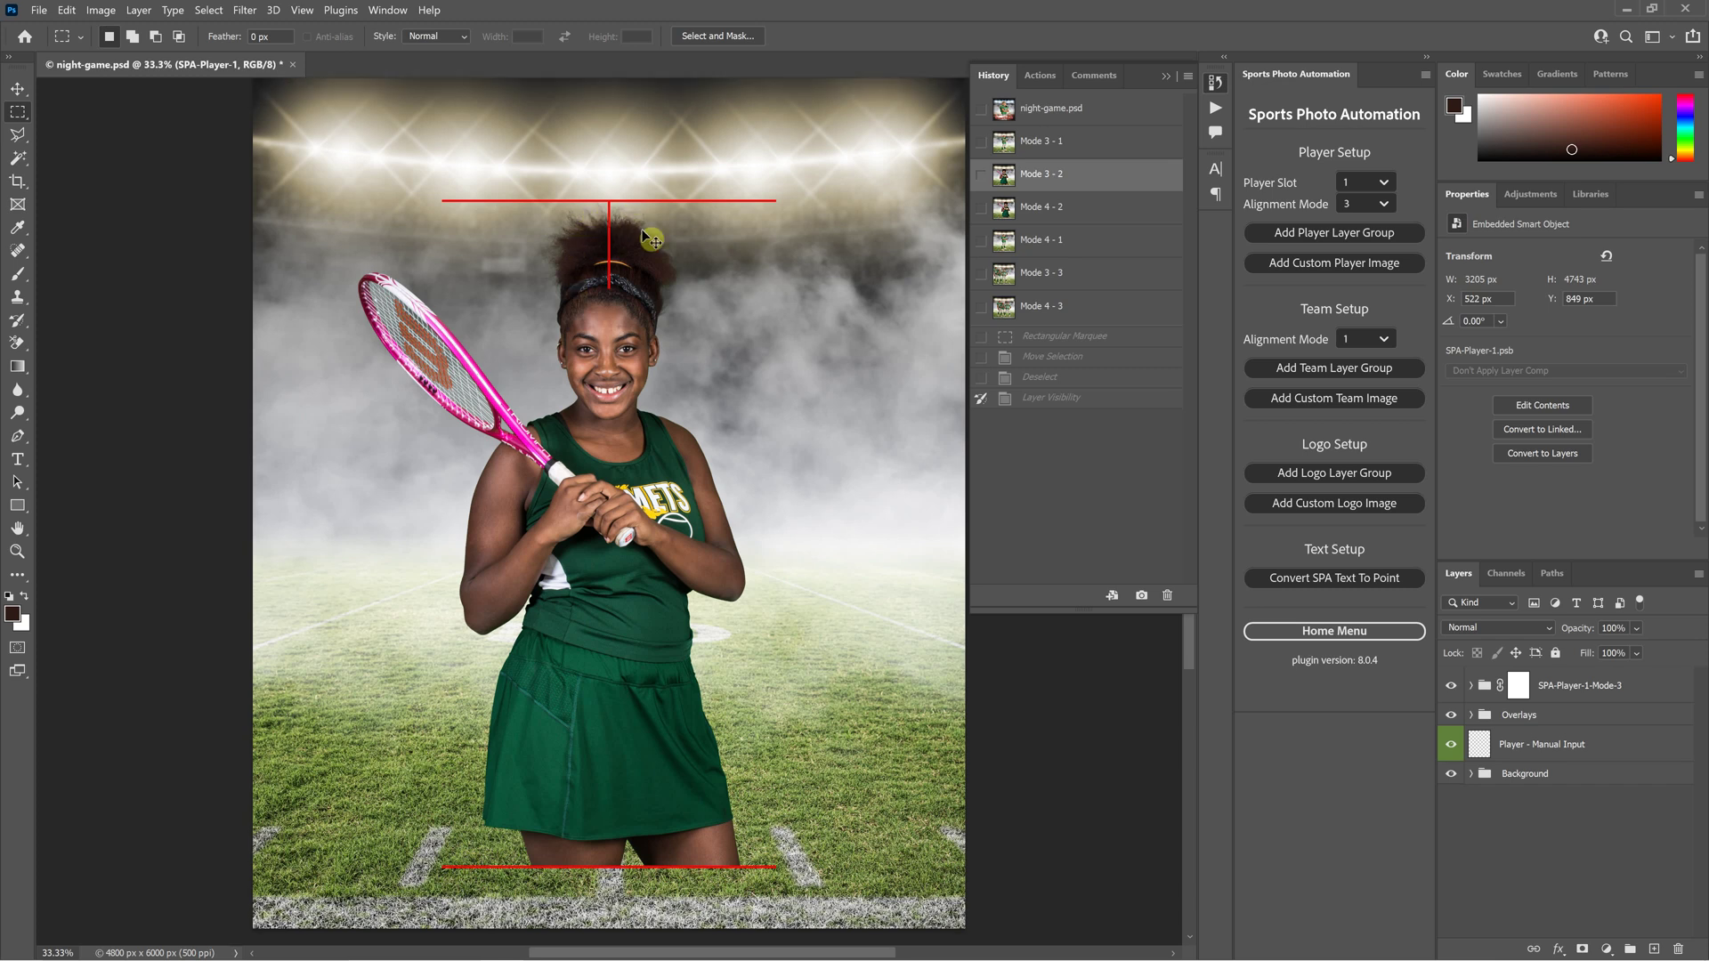
pyautogui.hotkey('ctrl', '+')
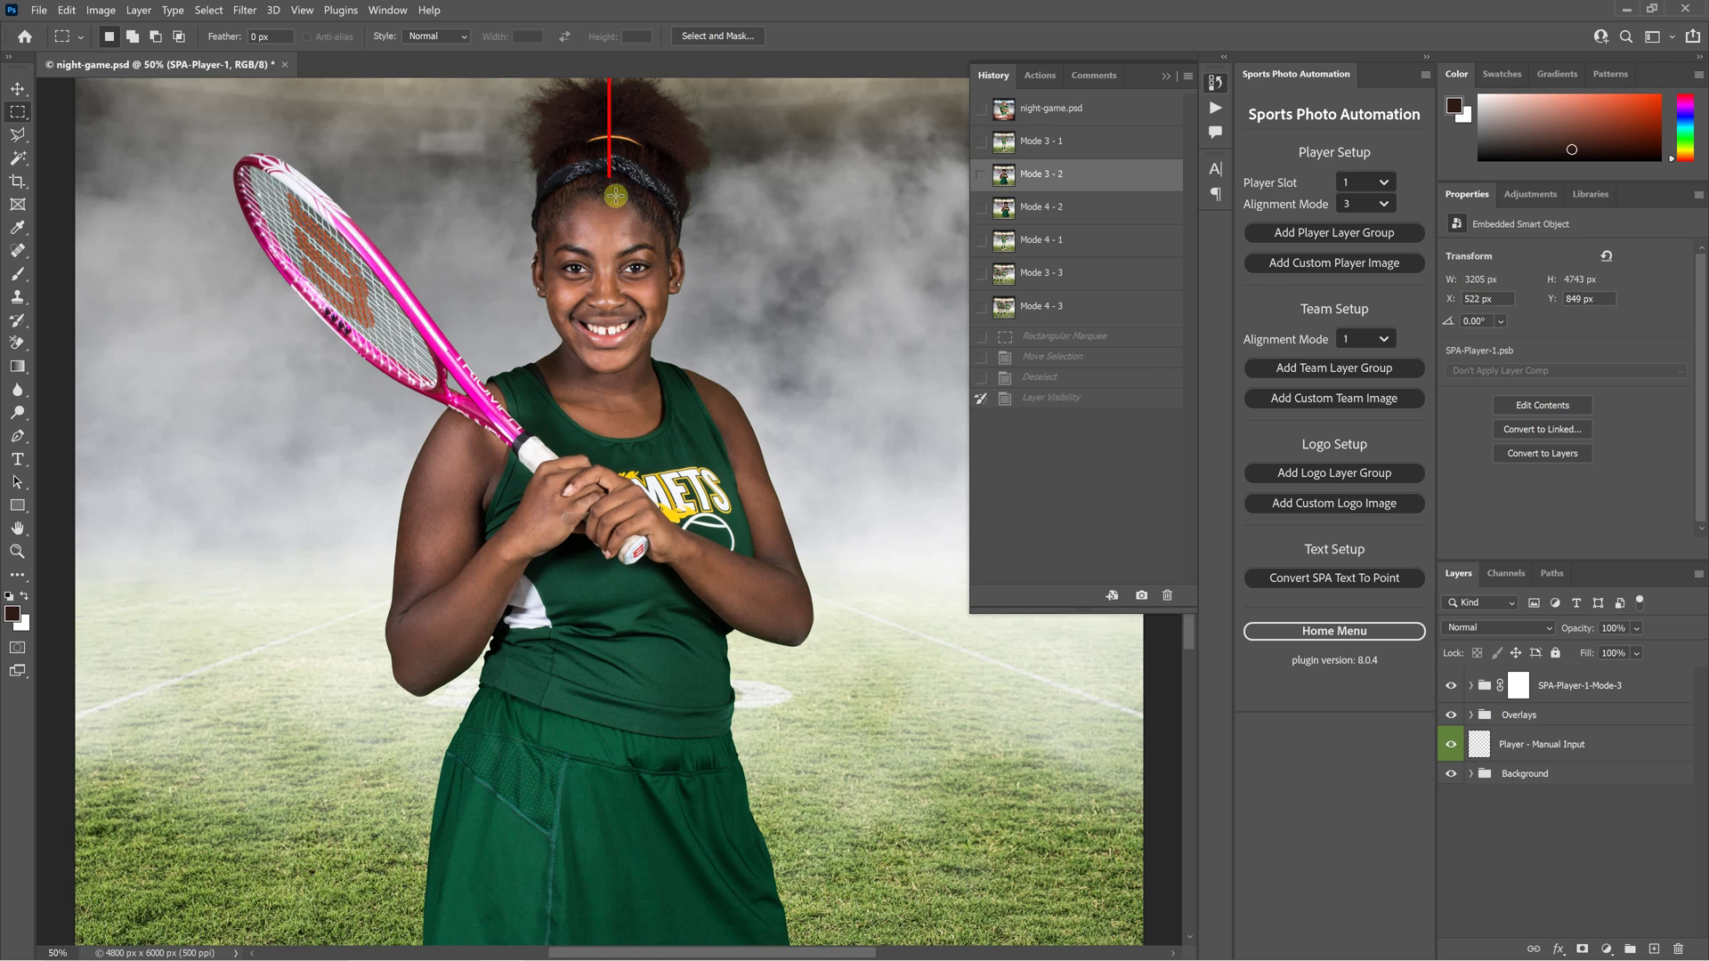
pyautogui.scroll(5, 584, 176)
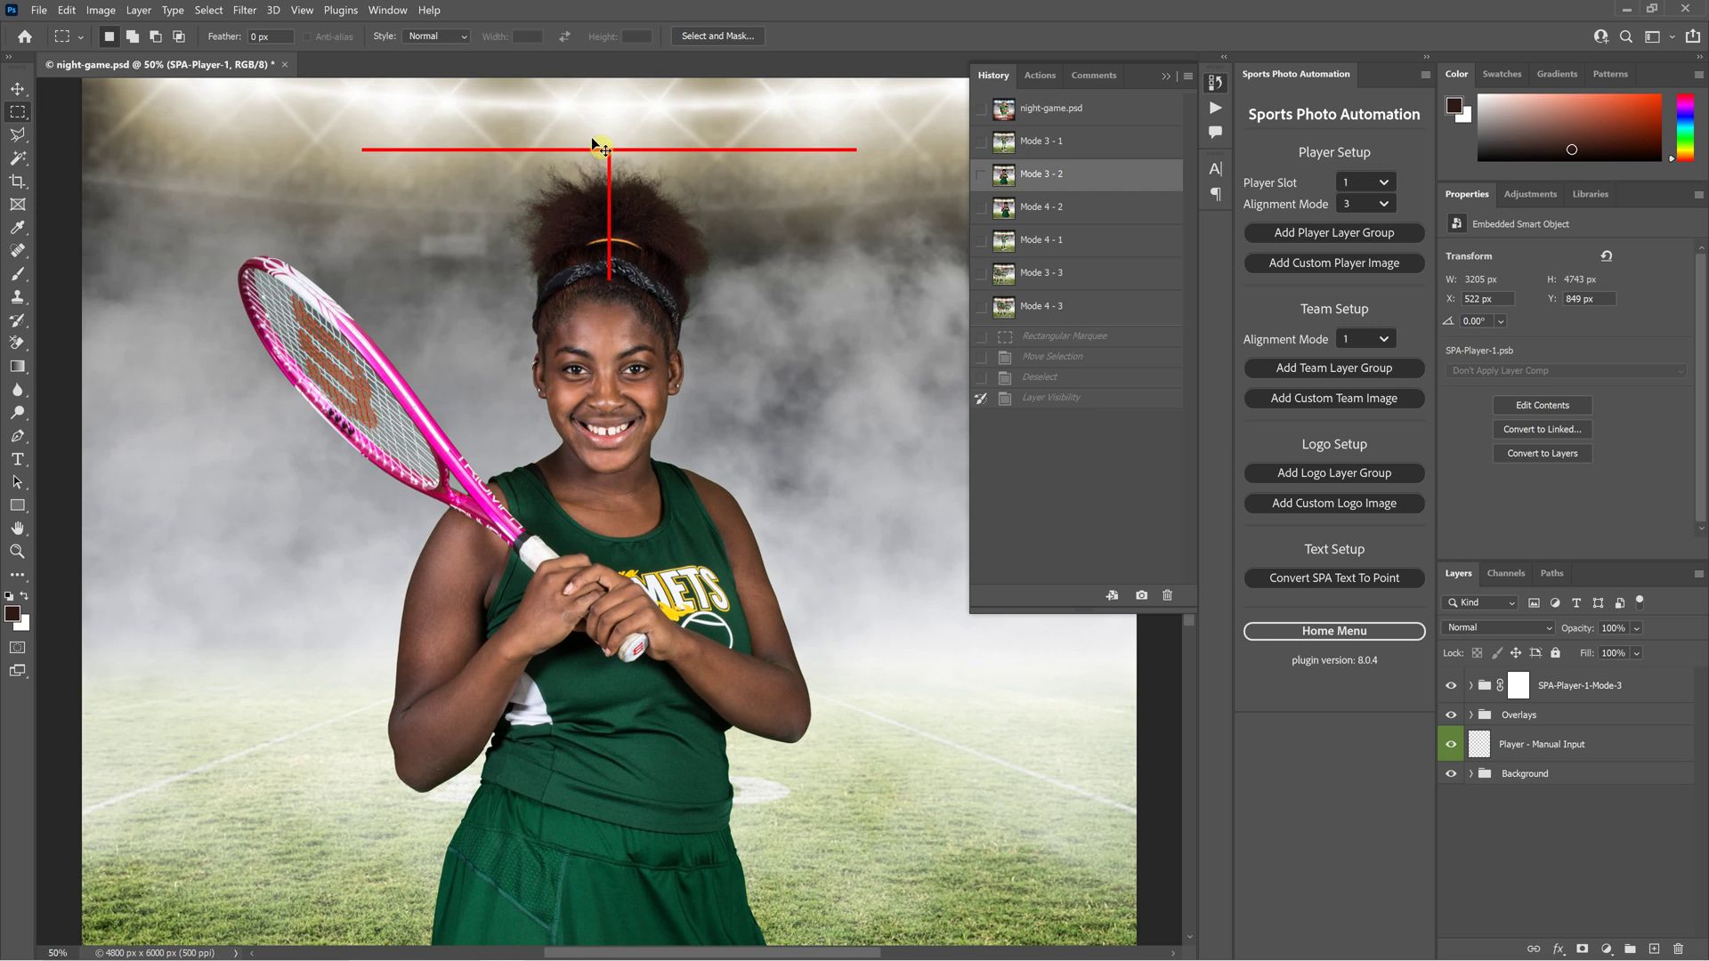
pyautogui.hotkey('ctrl', '-')
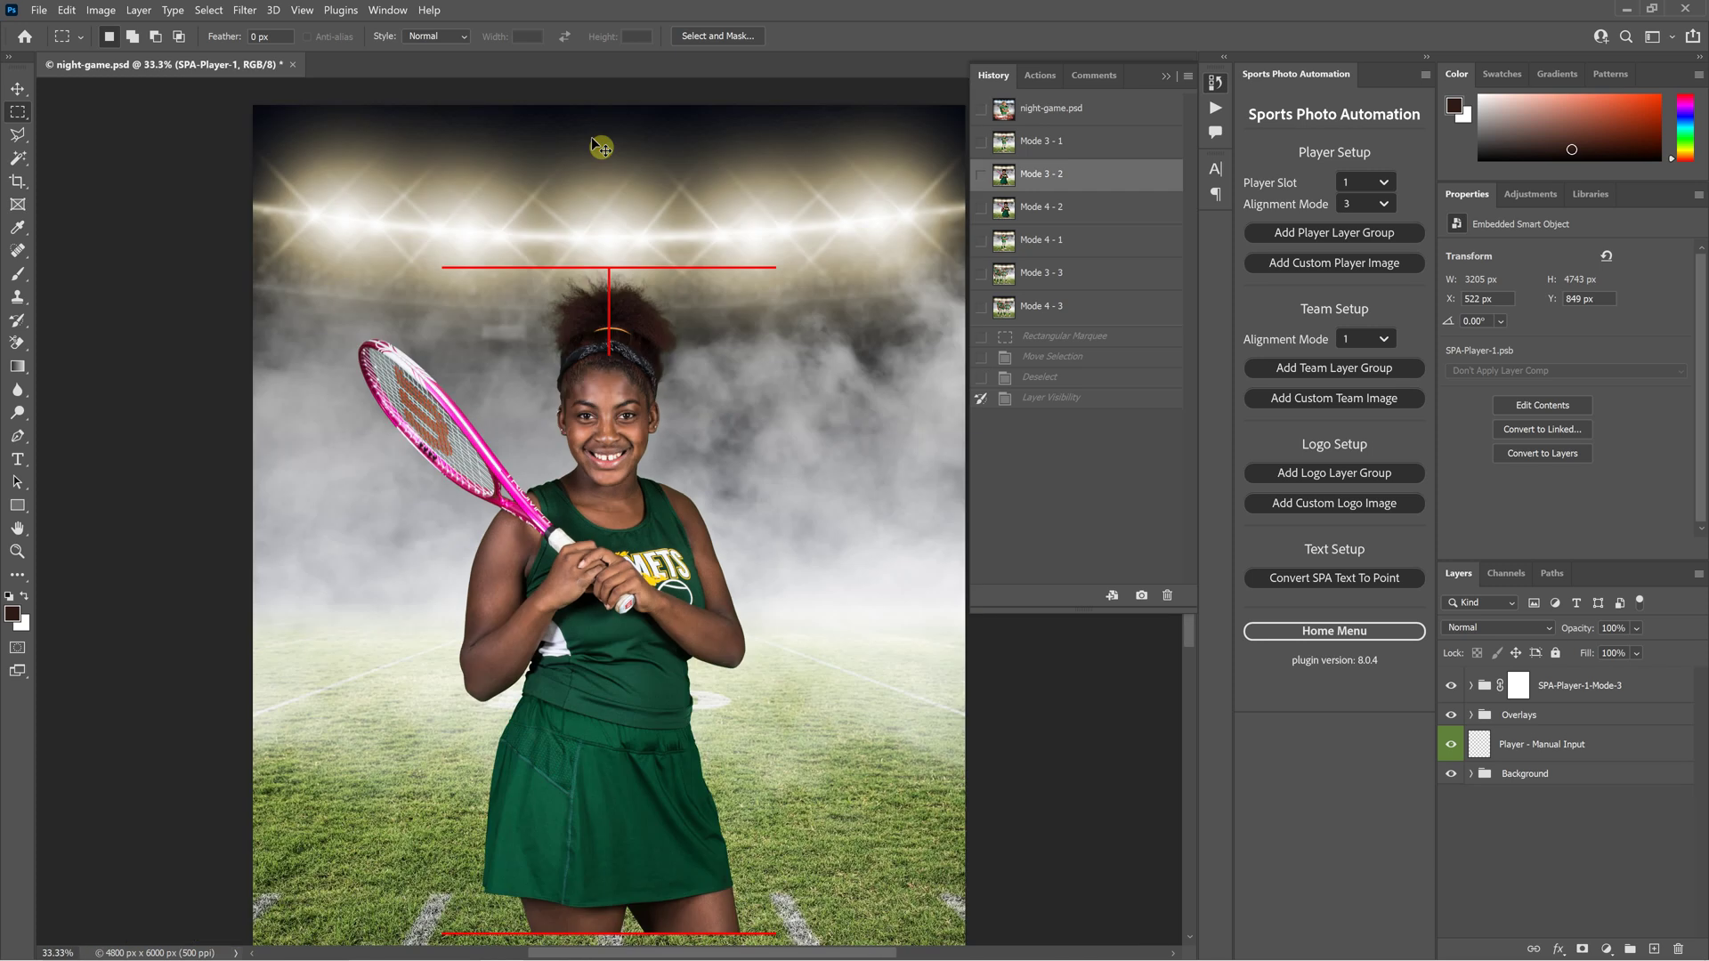
pyautogui.hotkey('ctrl', '0')
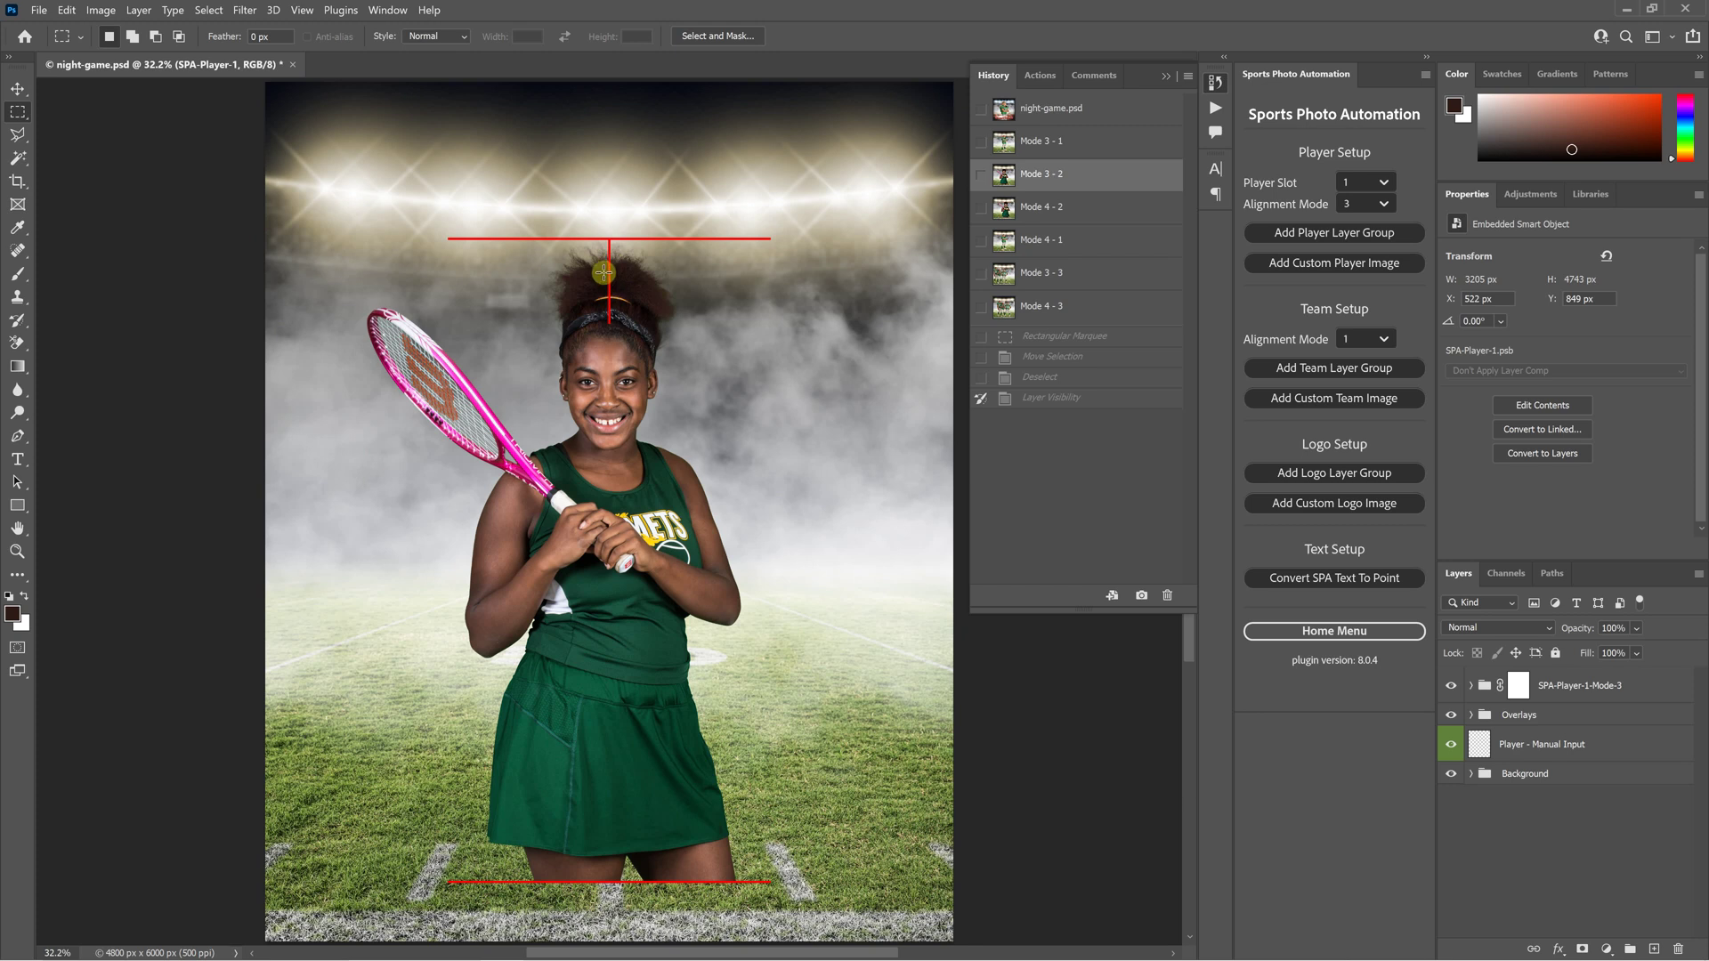
# - Measure the gaps beside her racket and to her right with marquees, then deselect
pyautogui.scroll(-1, 623, 299)
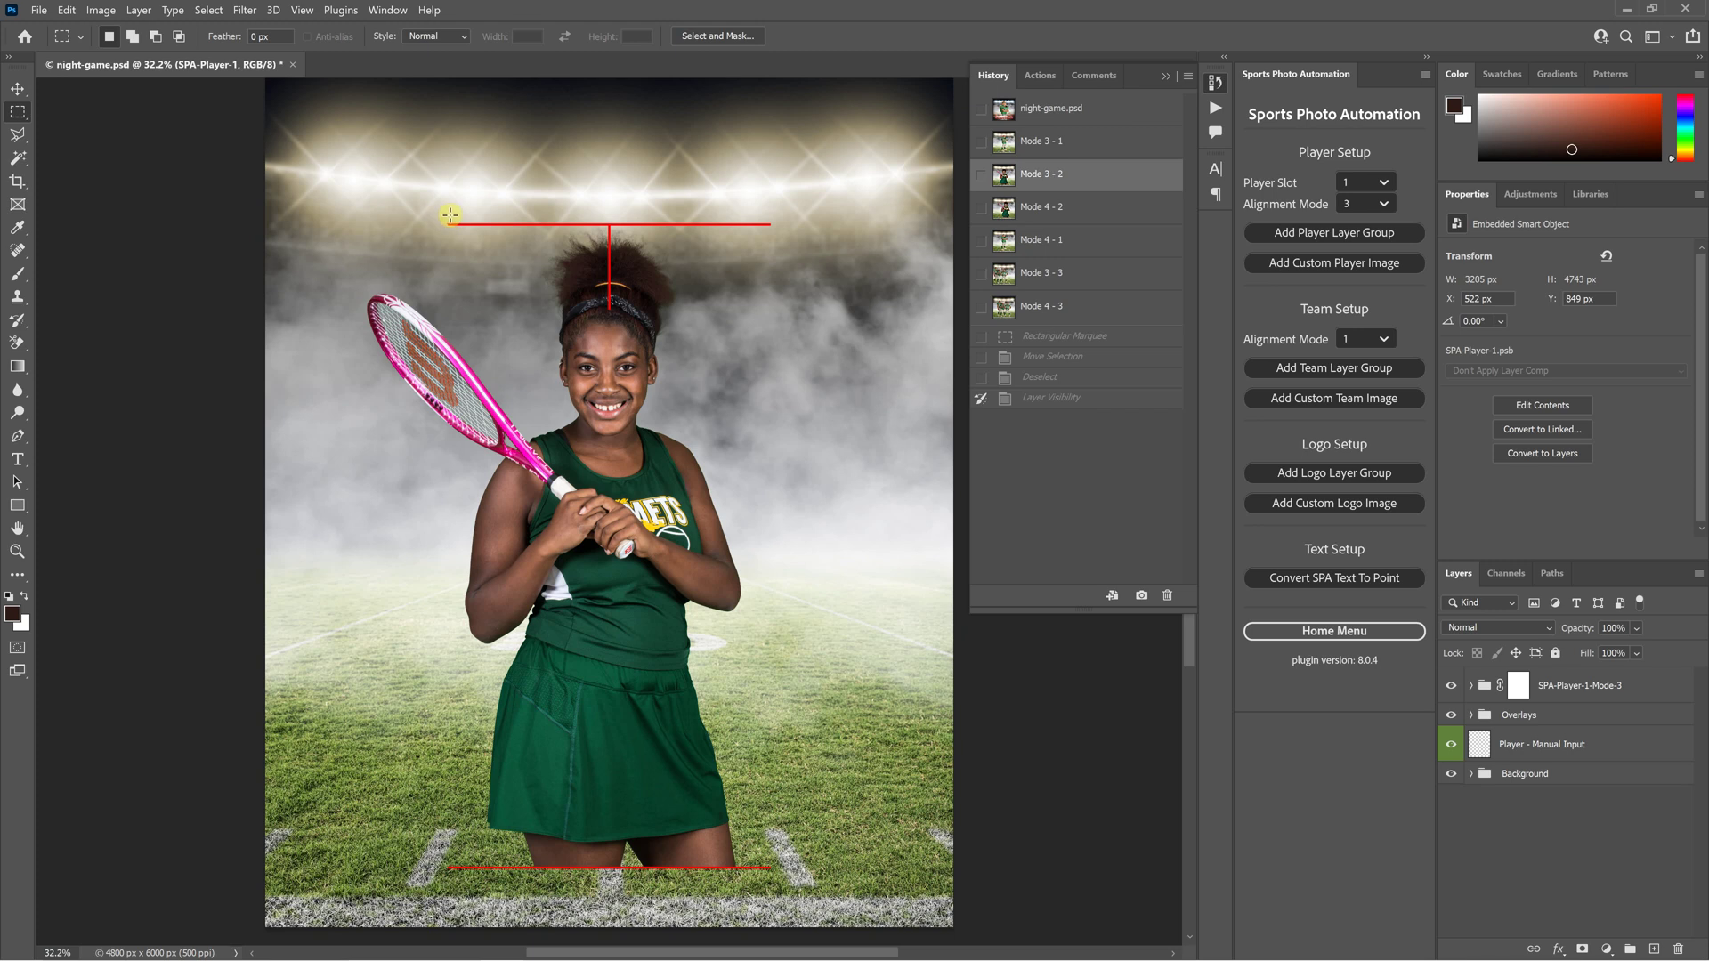
pyautogui.moveTo(448, 216); pyautogui.dragTo(367, 430)
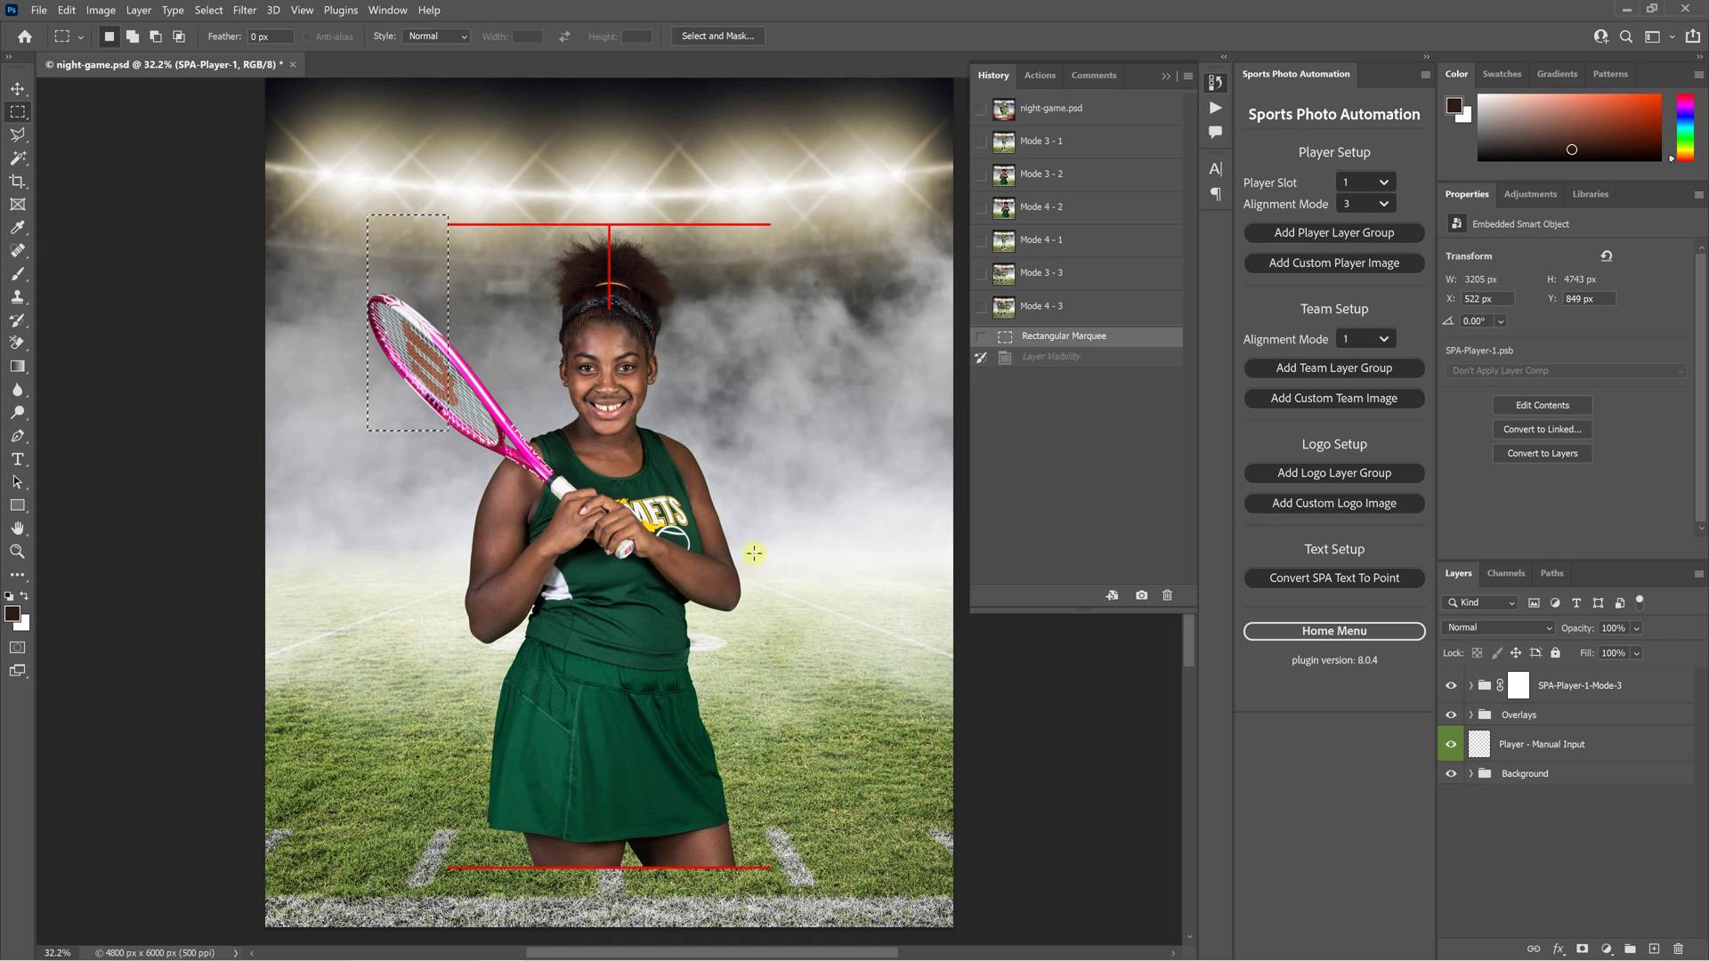
pyautogui.moveTo(767, 225); pyautogui.dragTo(745, 685)
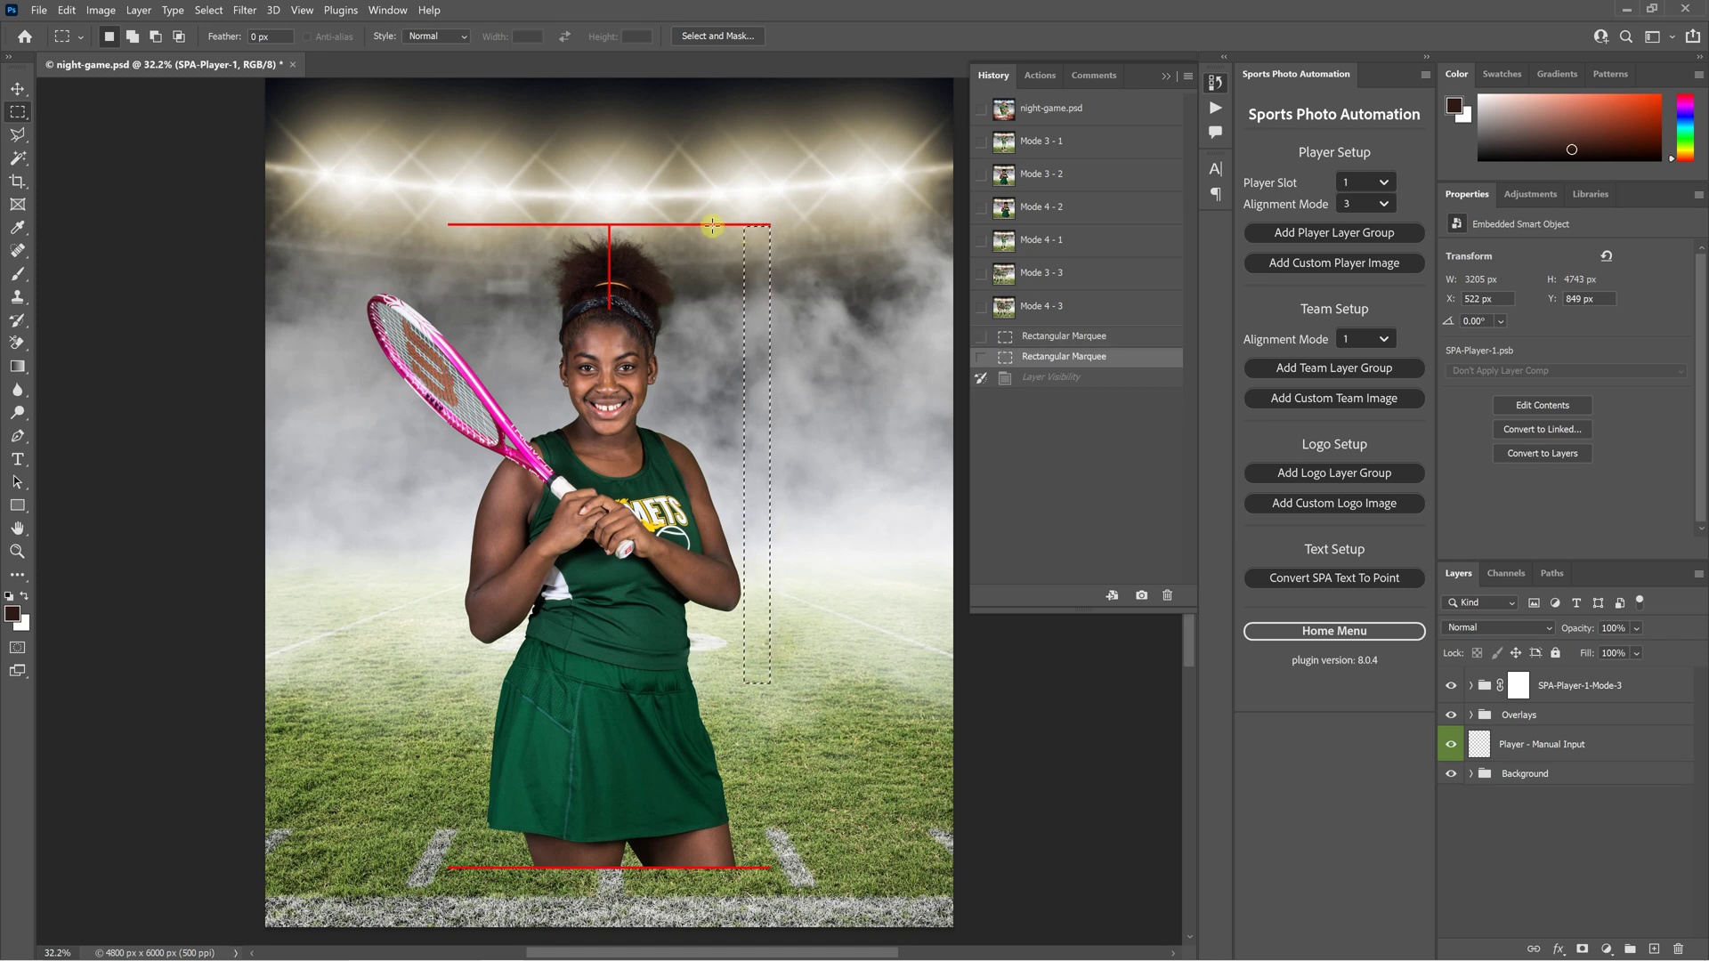
pyautogui.hotkey('ctrl', 'd')
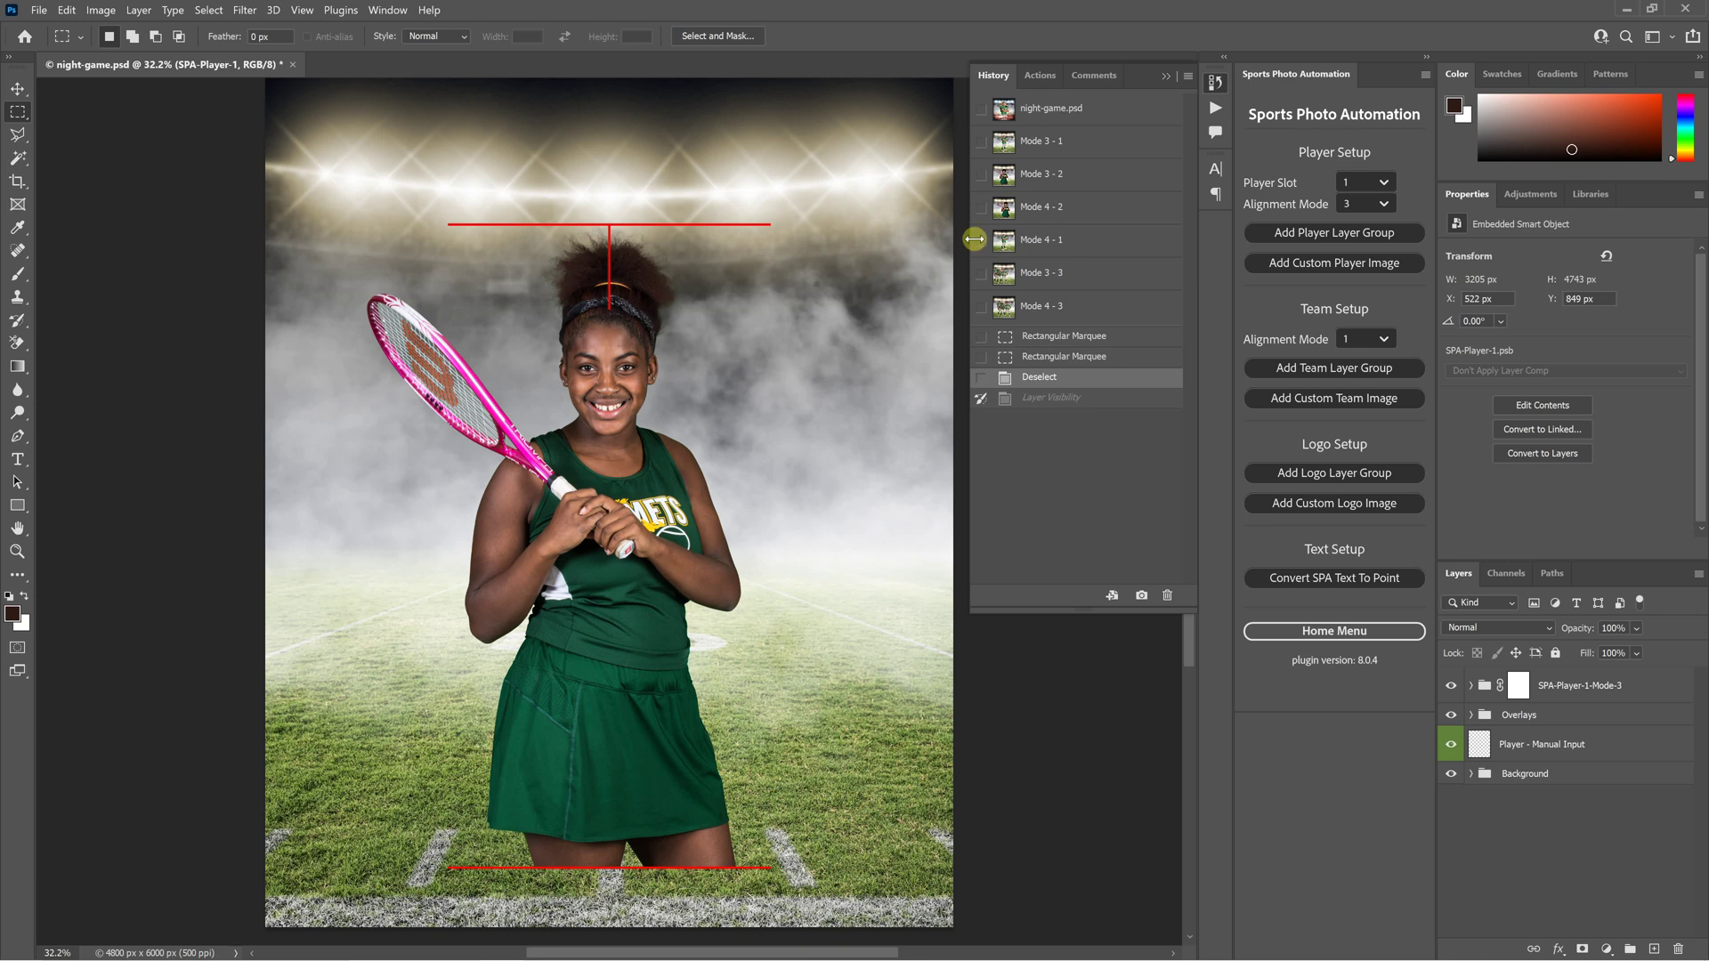
# - Switch from Mode 4 - 2 to Mode 3 - 2 and back to Mode 4 - 2
pyautogui.click(1054, 211)
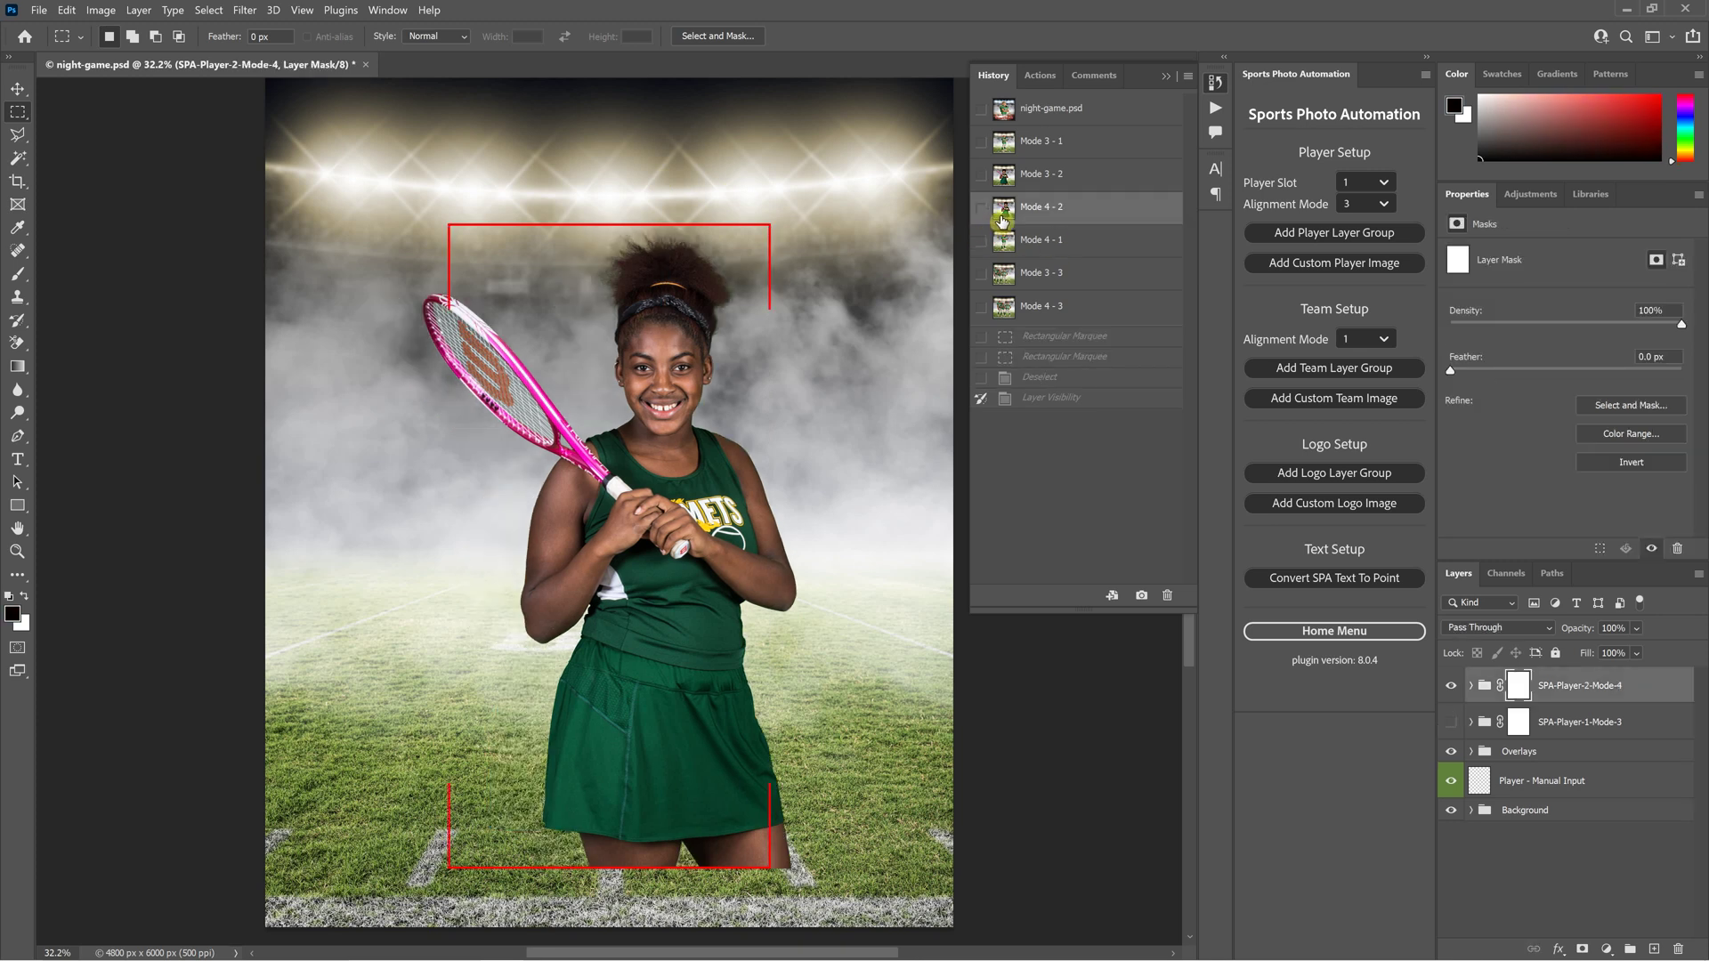
pyautogui.click(1061, 184)
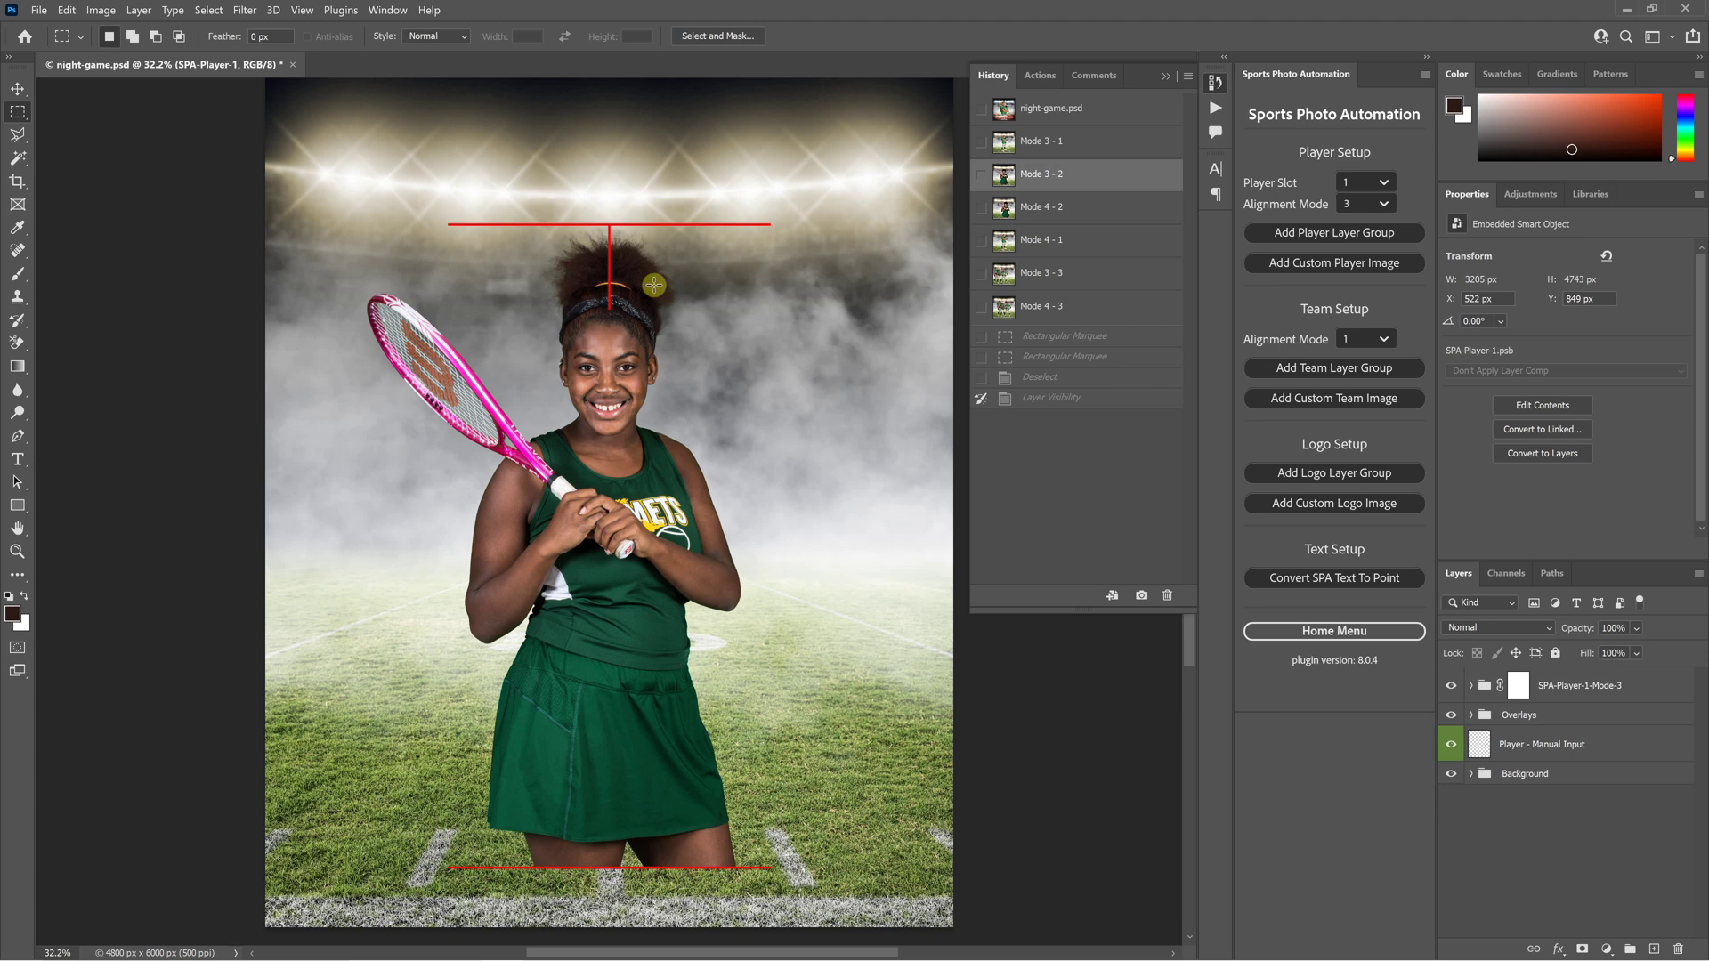
pyautogui.click(1072, 212)
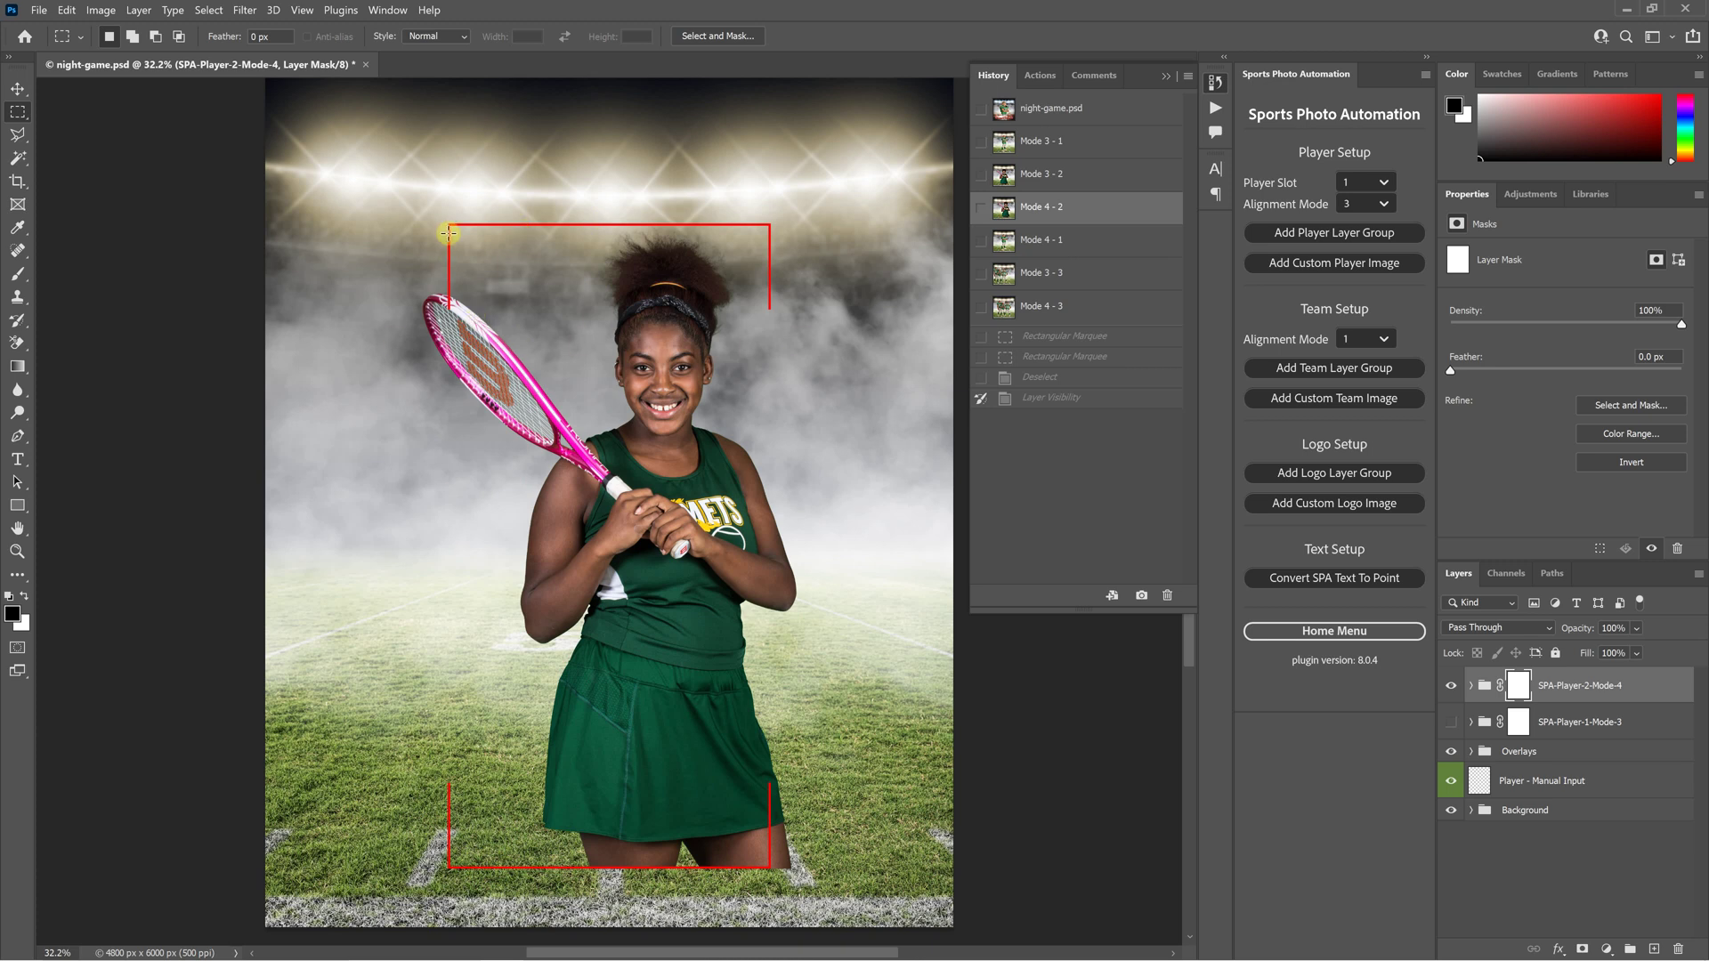
# - Compare the marquee-measured gaps on both sides of the Mode 4 tennis player, deselect, and open the Alignment Mode list
pyautogui.moveTo(449, 233); pyautogui.dragTo(784, 416)
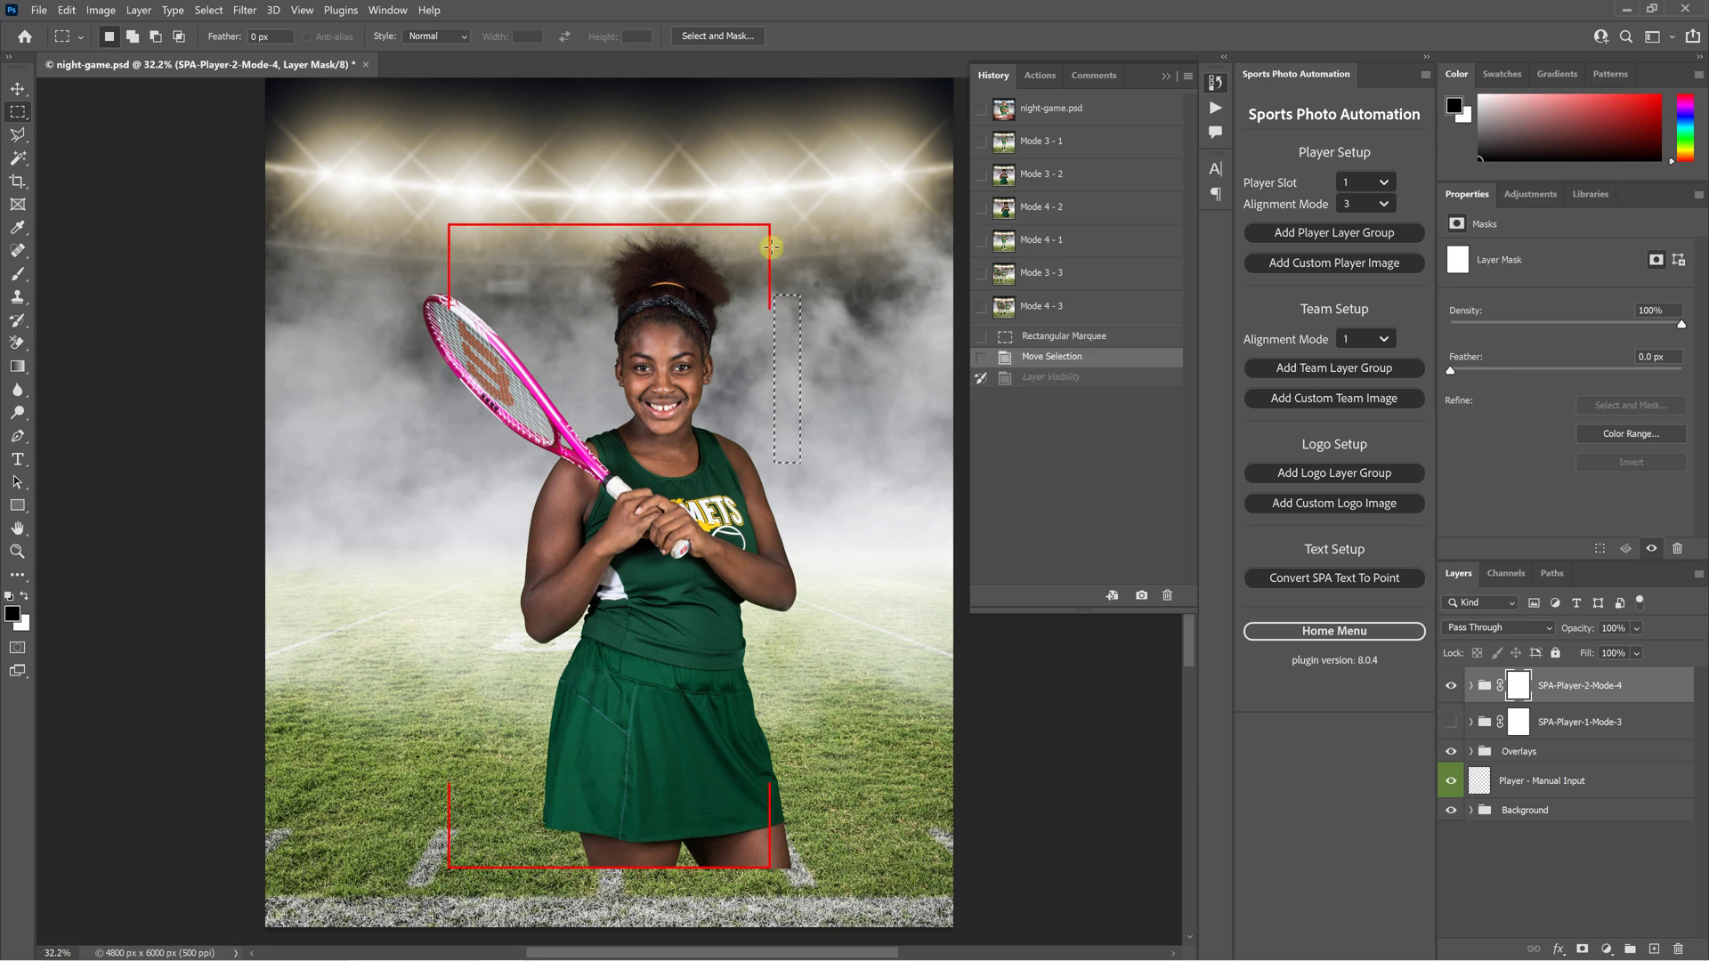
pyautogui.moveTo(771, 248); pyautogui.dragTo(798, 731)
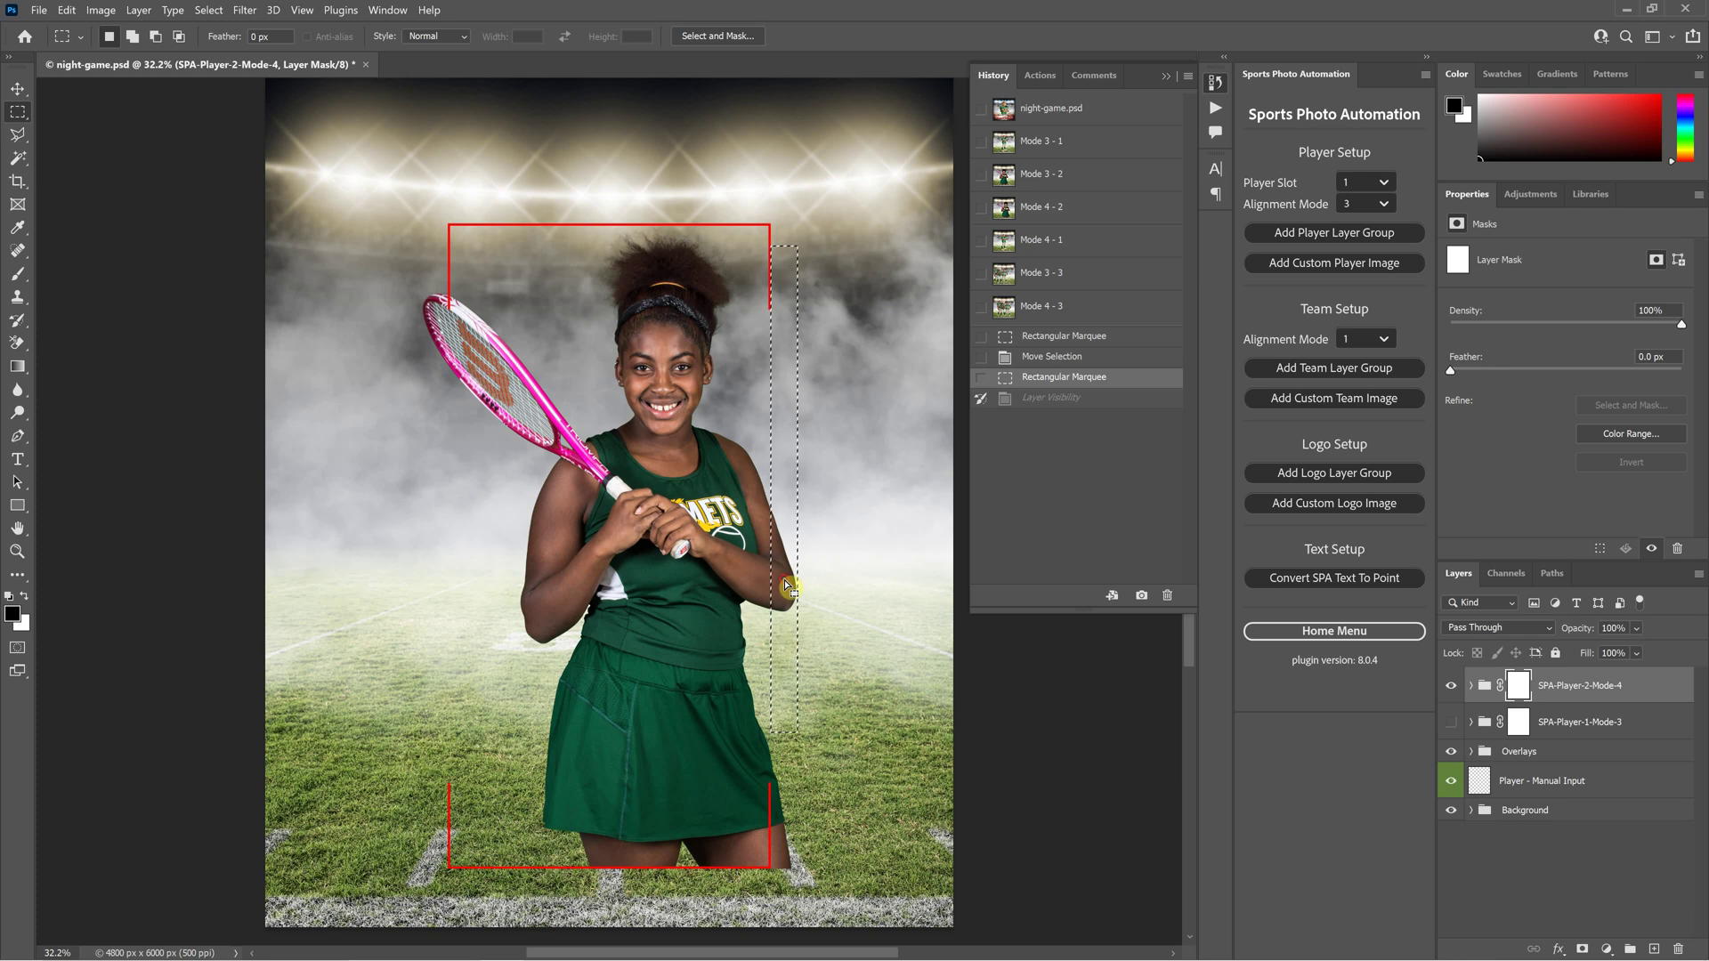
pyautogui.moveTo(785, 583); pyautogui.dragTo(436, 553)
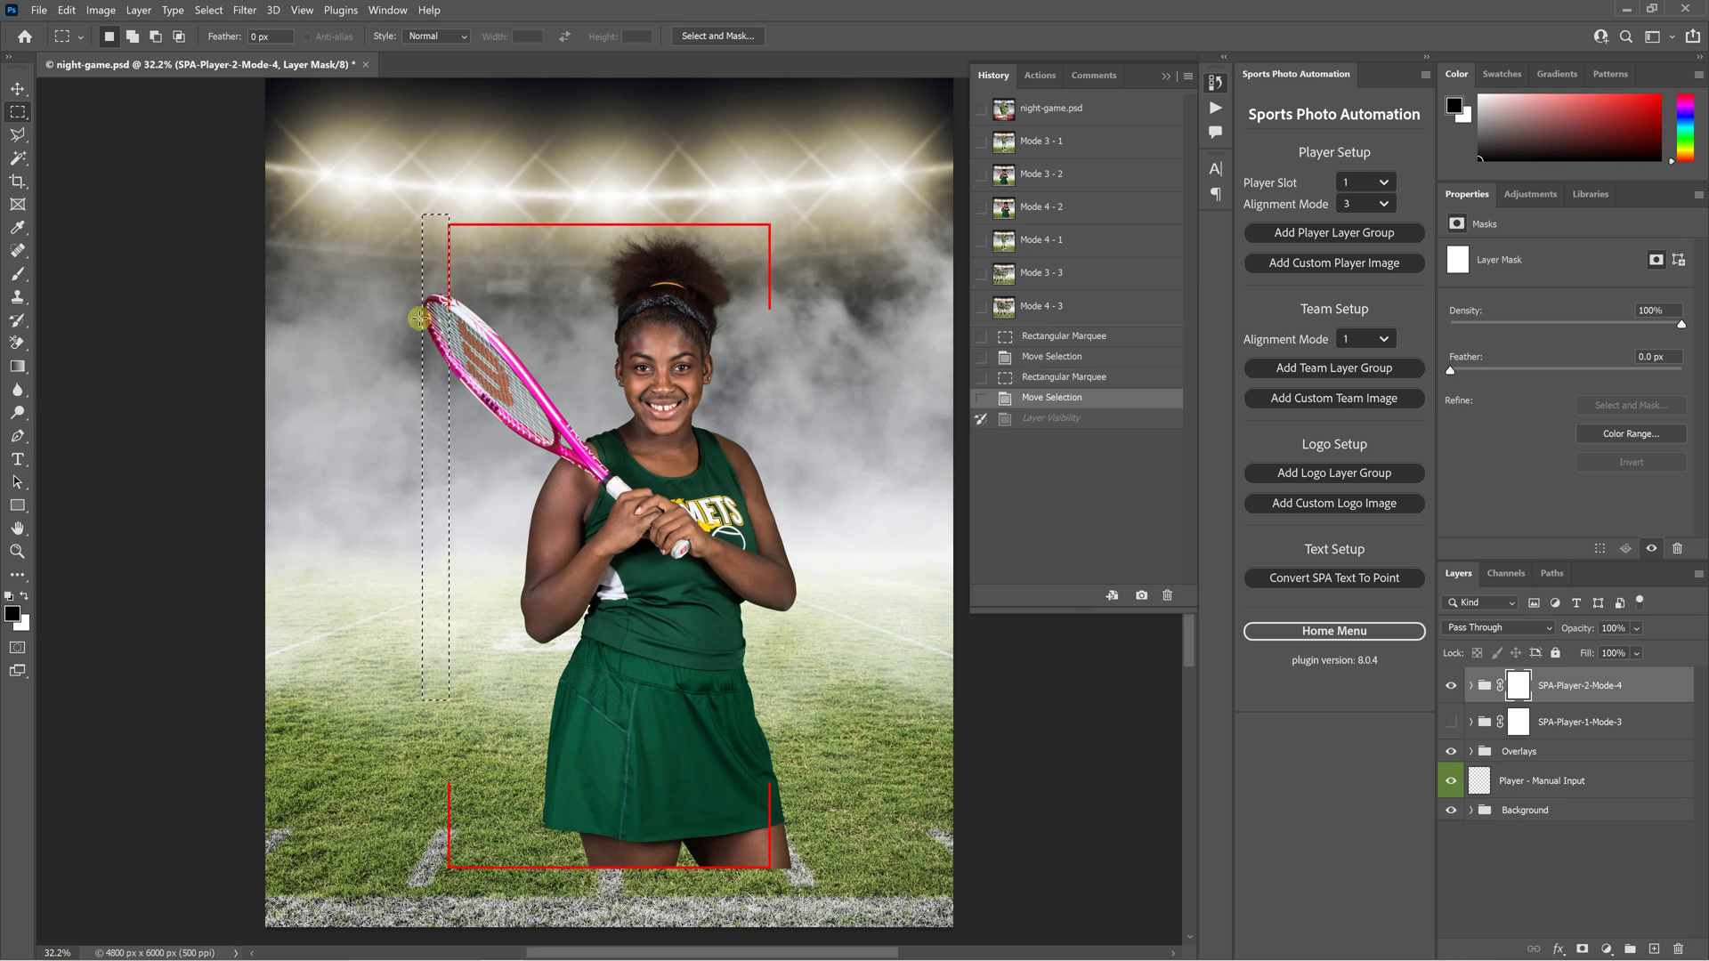
pyautogui.click(372, 253)
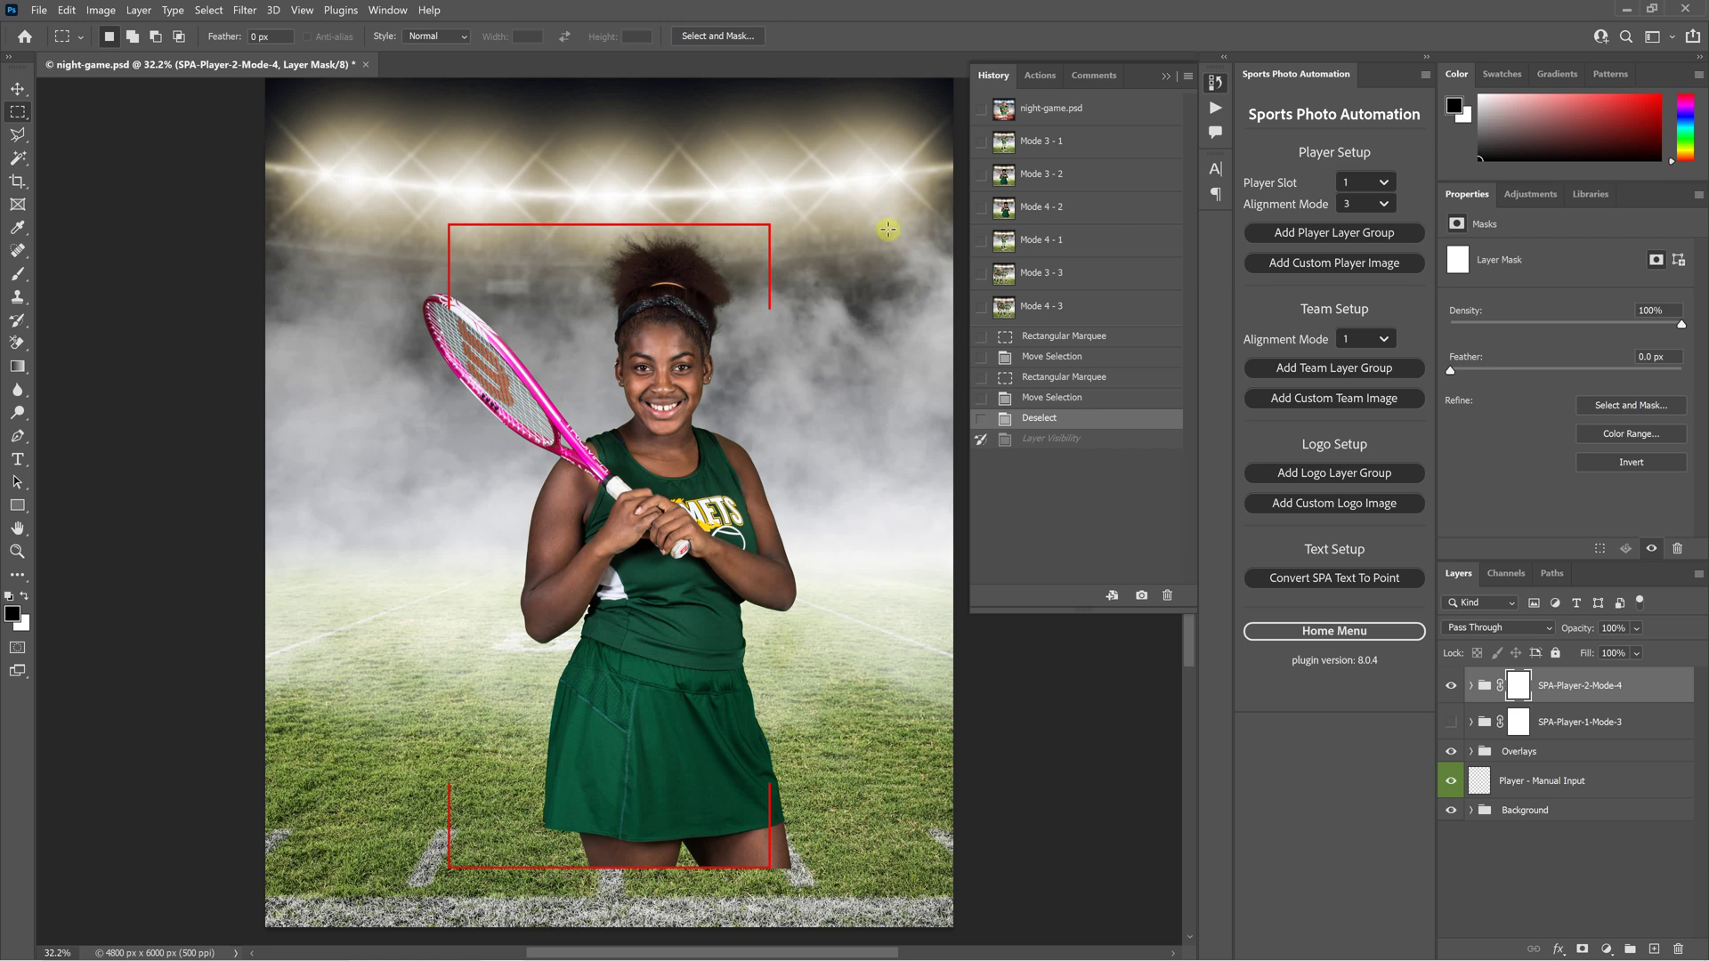
pyautogui.click(1371, 212)
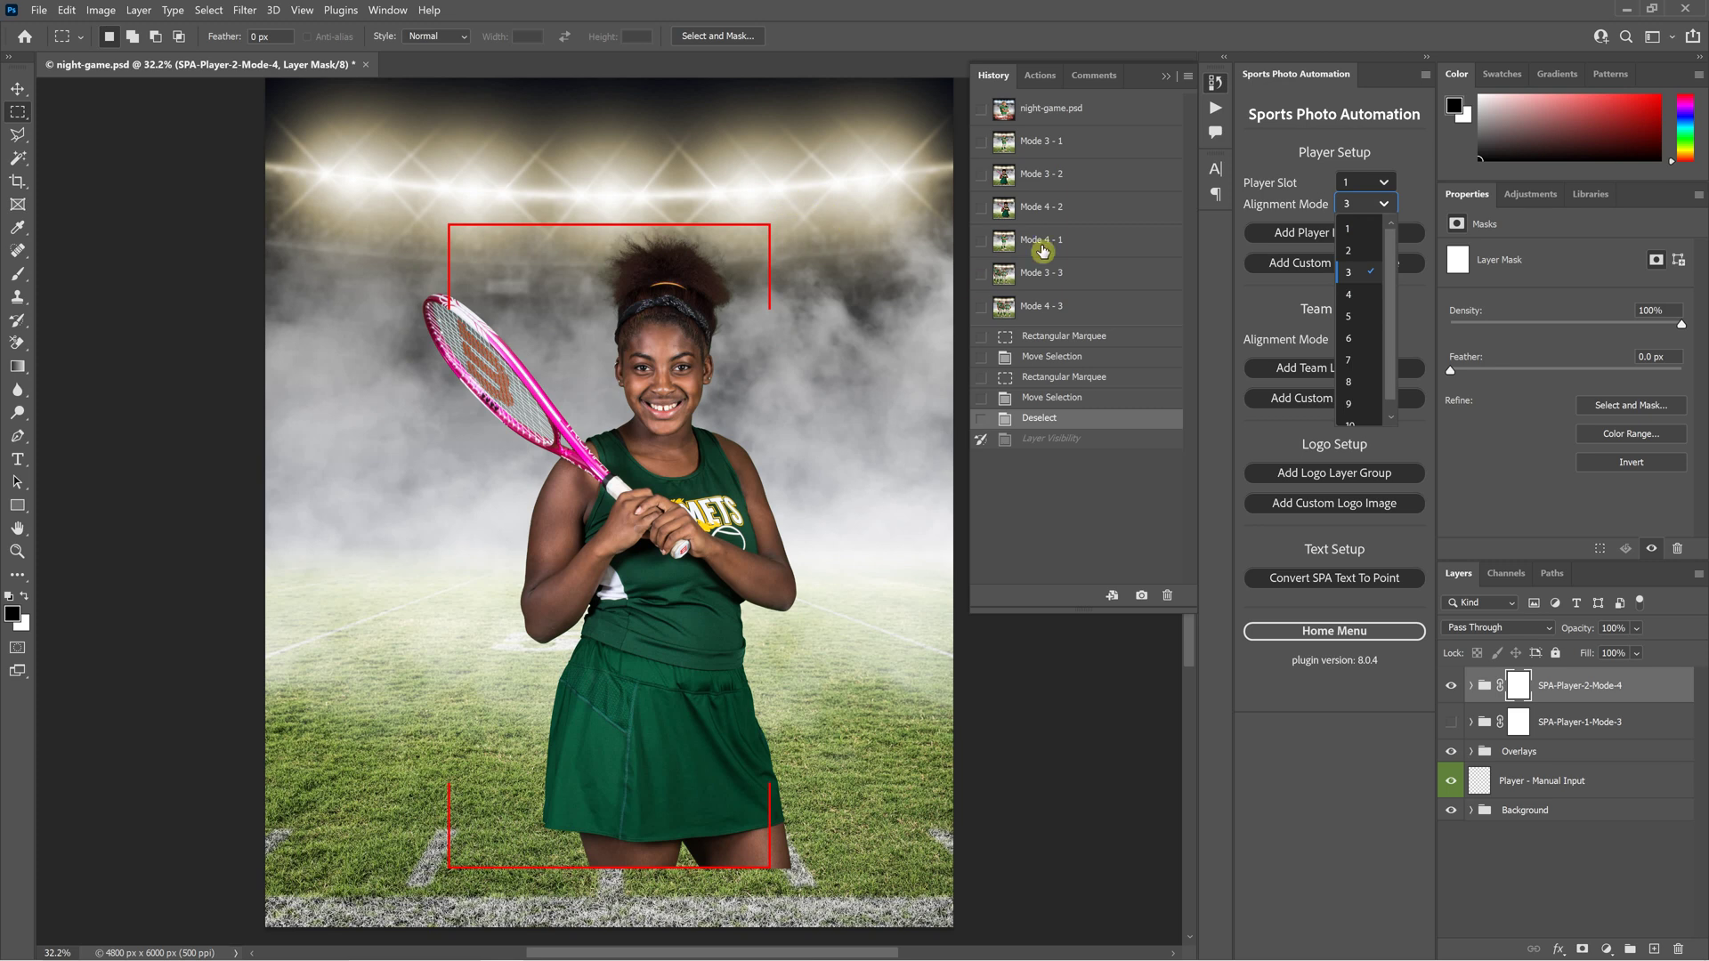
# - Select the Mode 3 - 3 history state to show the three Hornets players
pyautogui.click(1041, 274)
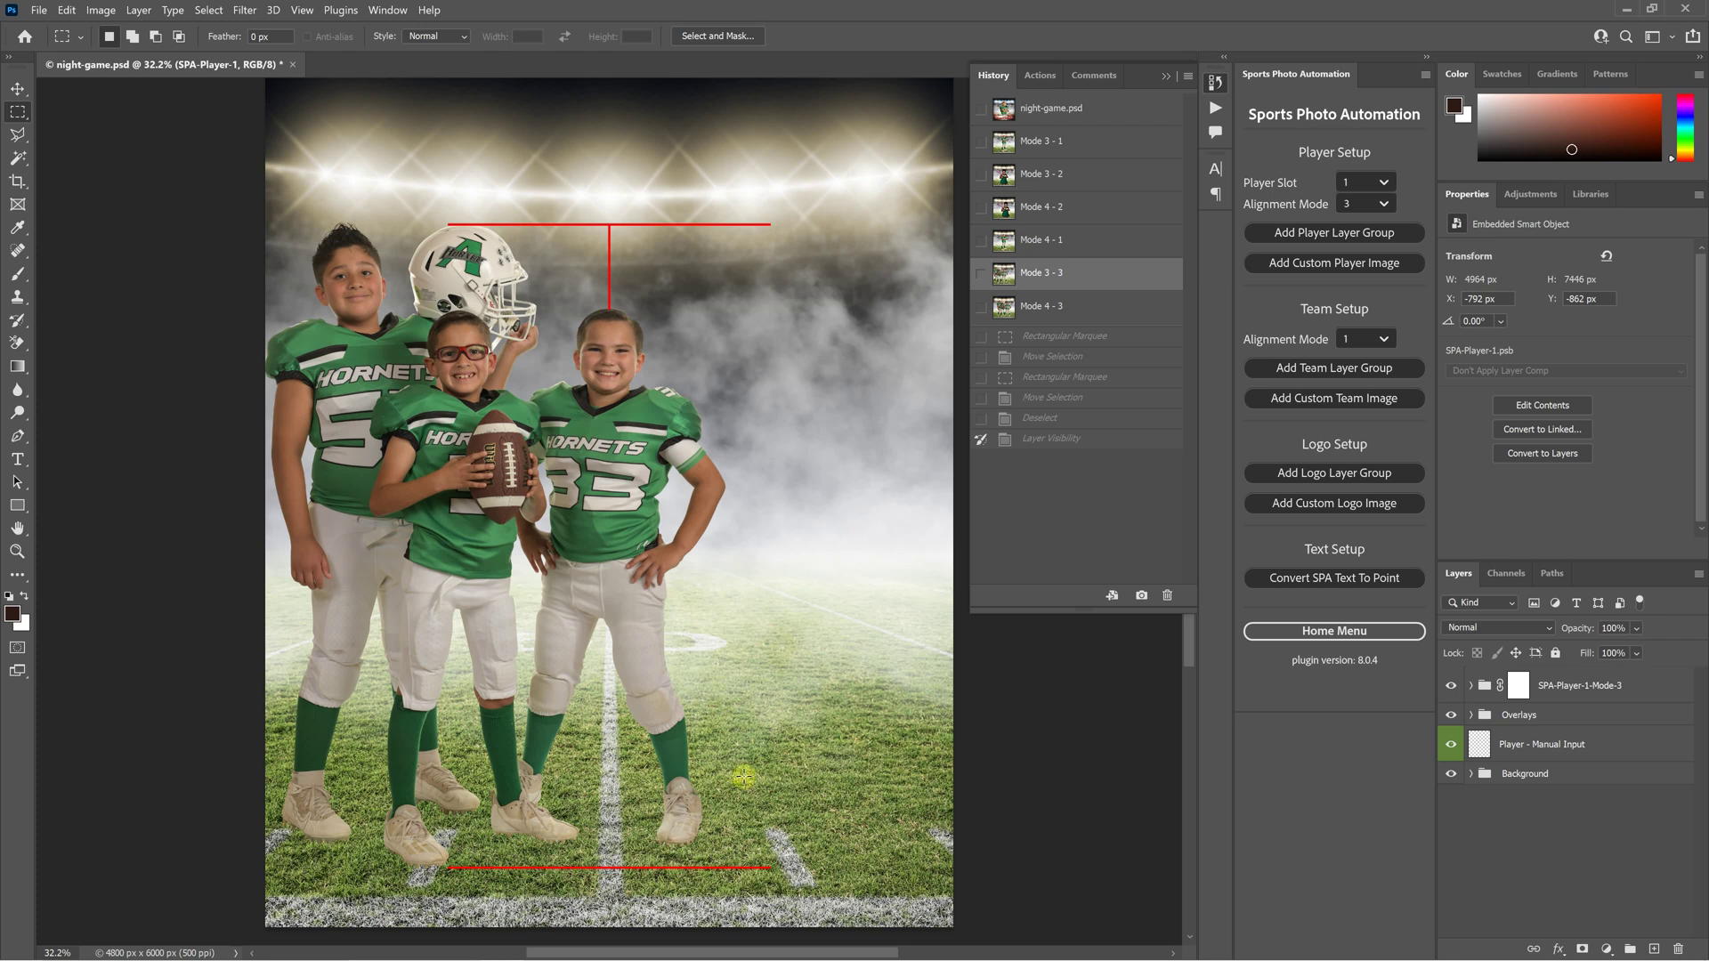
# - Show the Mode 4 - 3 state and compare the left and right gaps with a marquee
pyautogui.click(1044, 309)
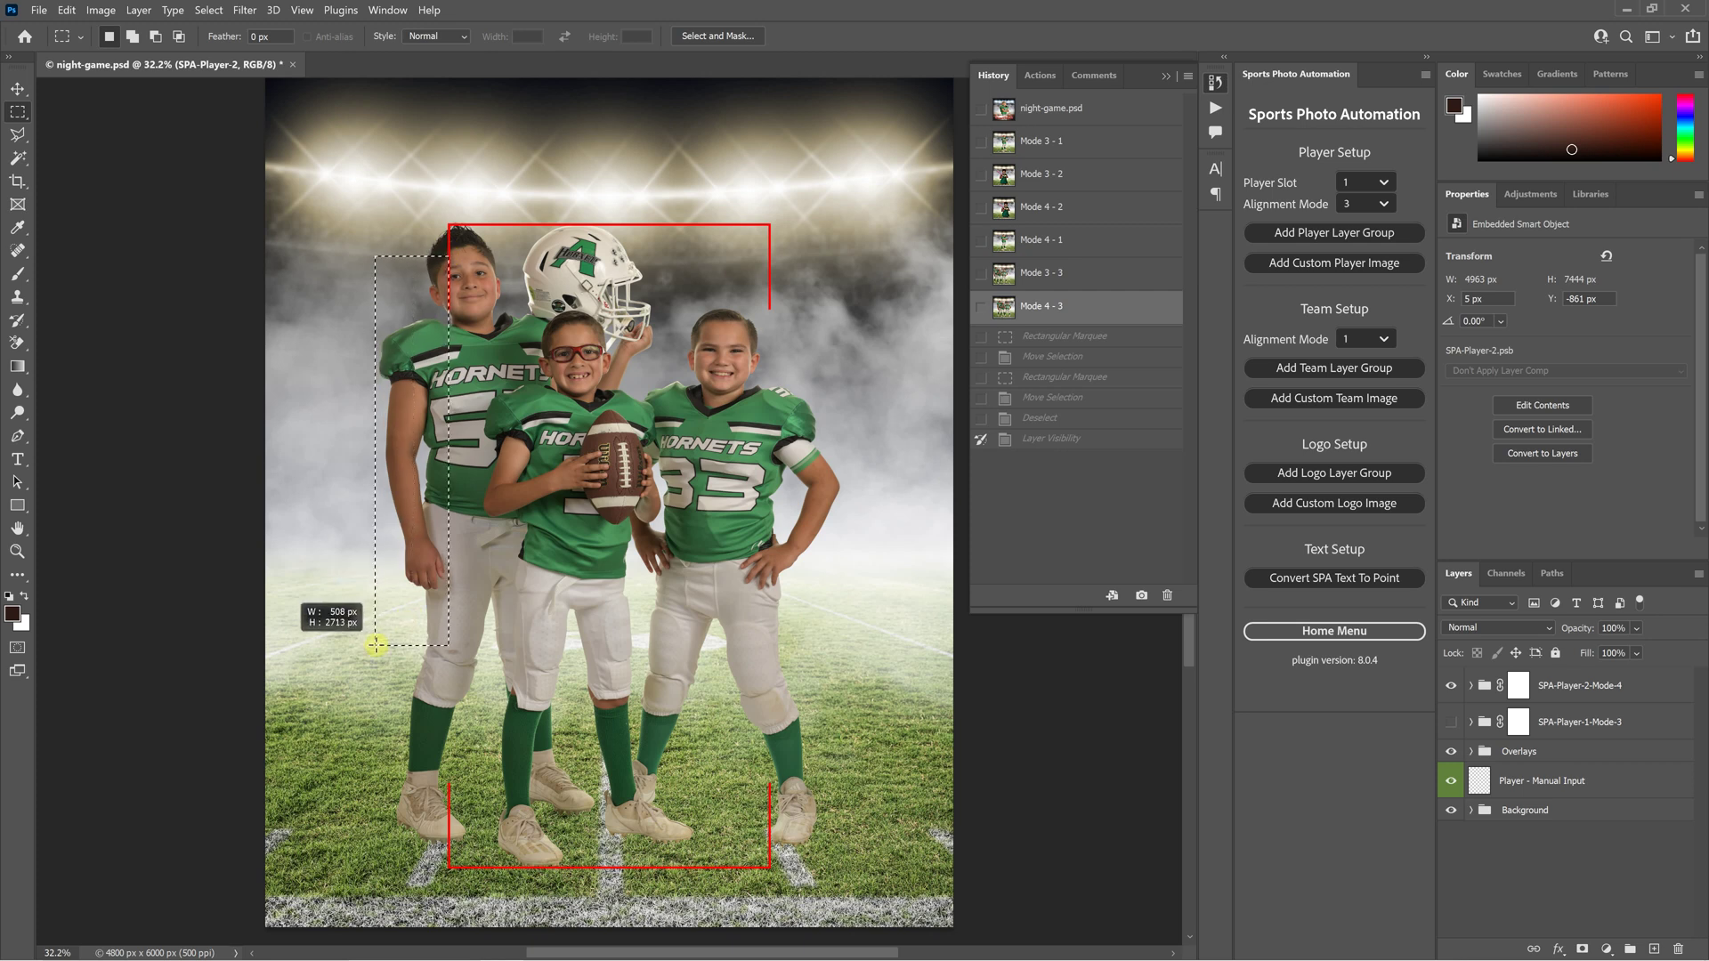
pyautogui.moveTo(380, 637); pyautogui.dragTo(380, 637)
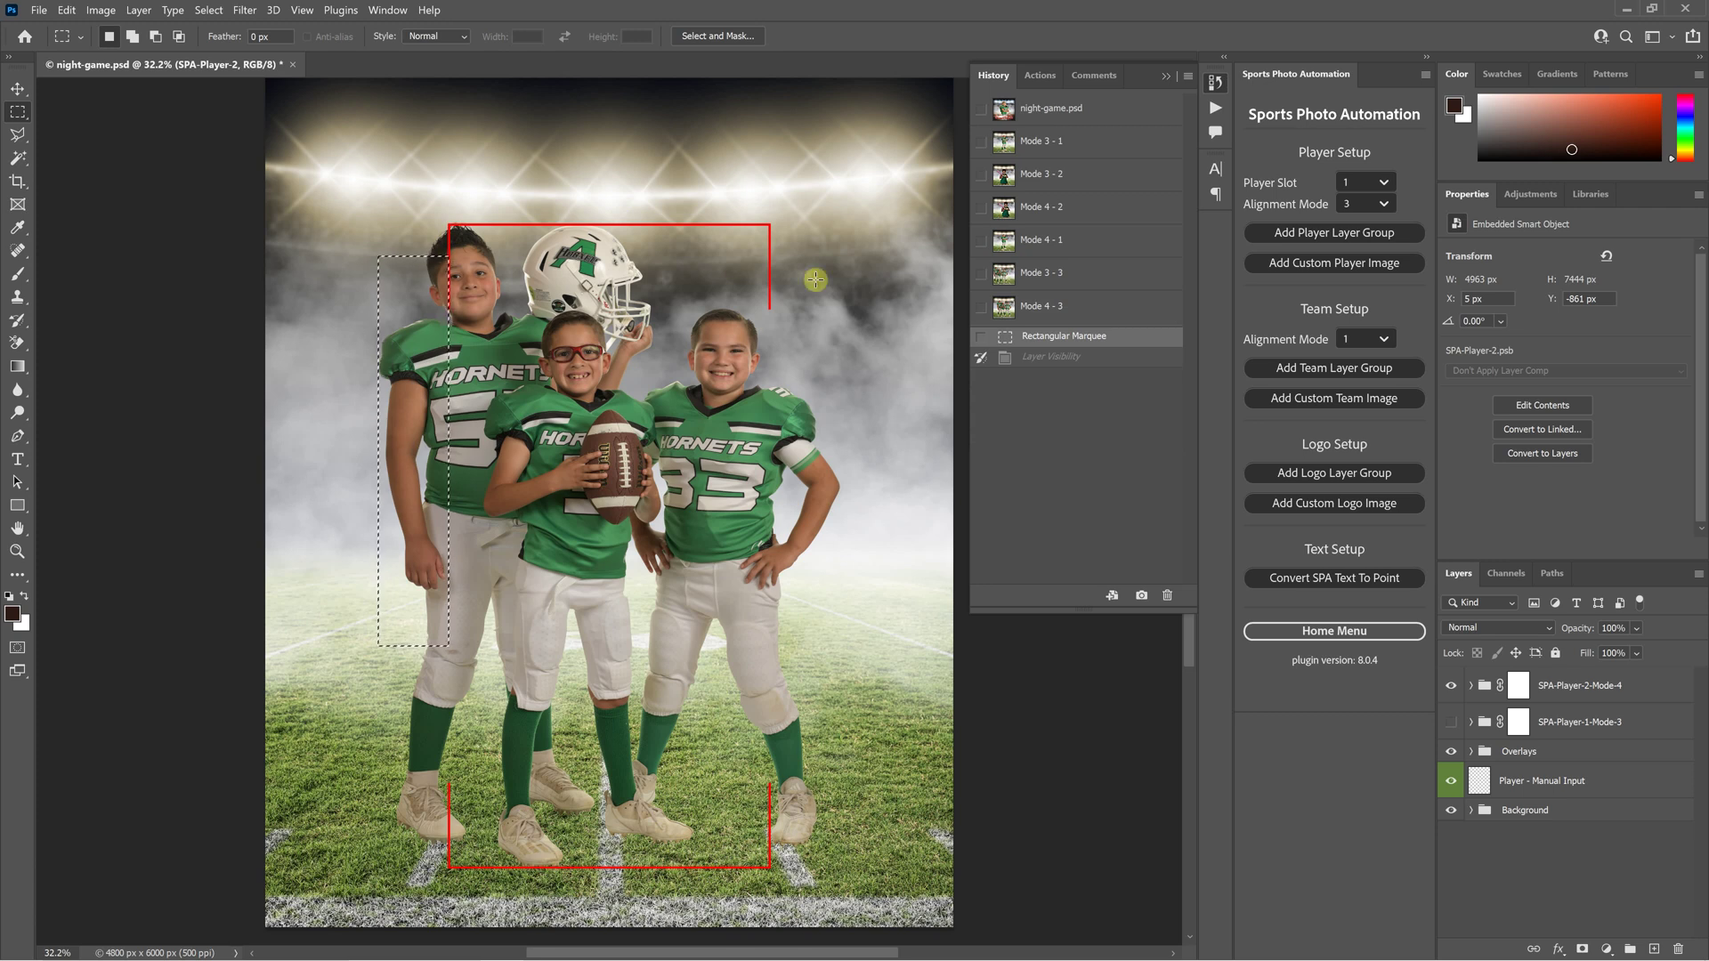
pyautogui.moveTo(443, 379); pyautogui.dragTo(795, 368)
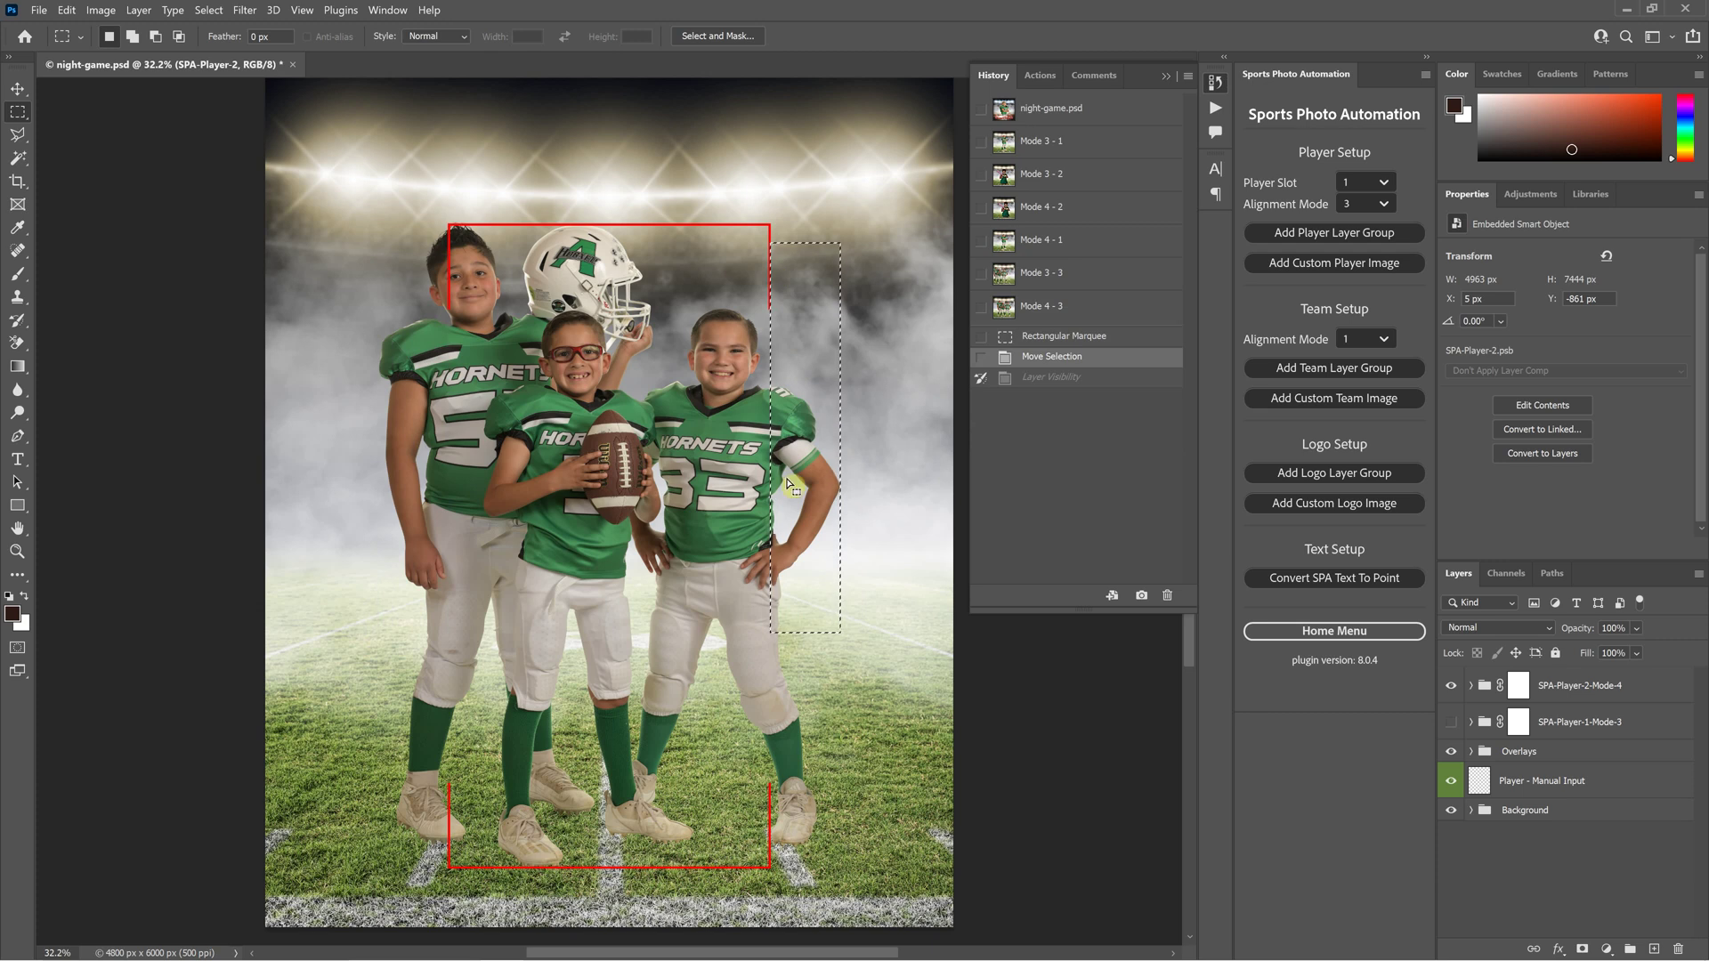
pyautogui.moveTo(835, 442); pyautogui.dragTo(418, 466)
# - Deselect the measuring box, then open, close and reopen the Alignment Mode list, leaving mode 3
pyautogui.click(663, 270)
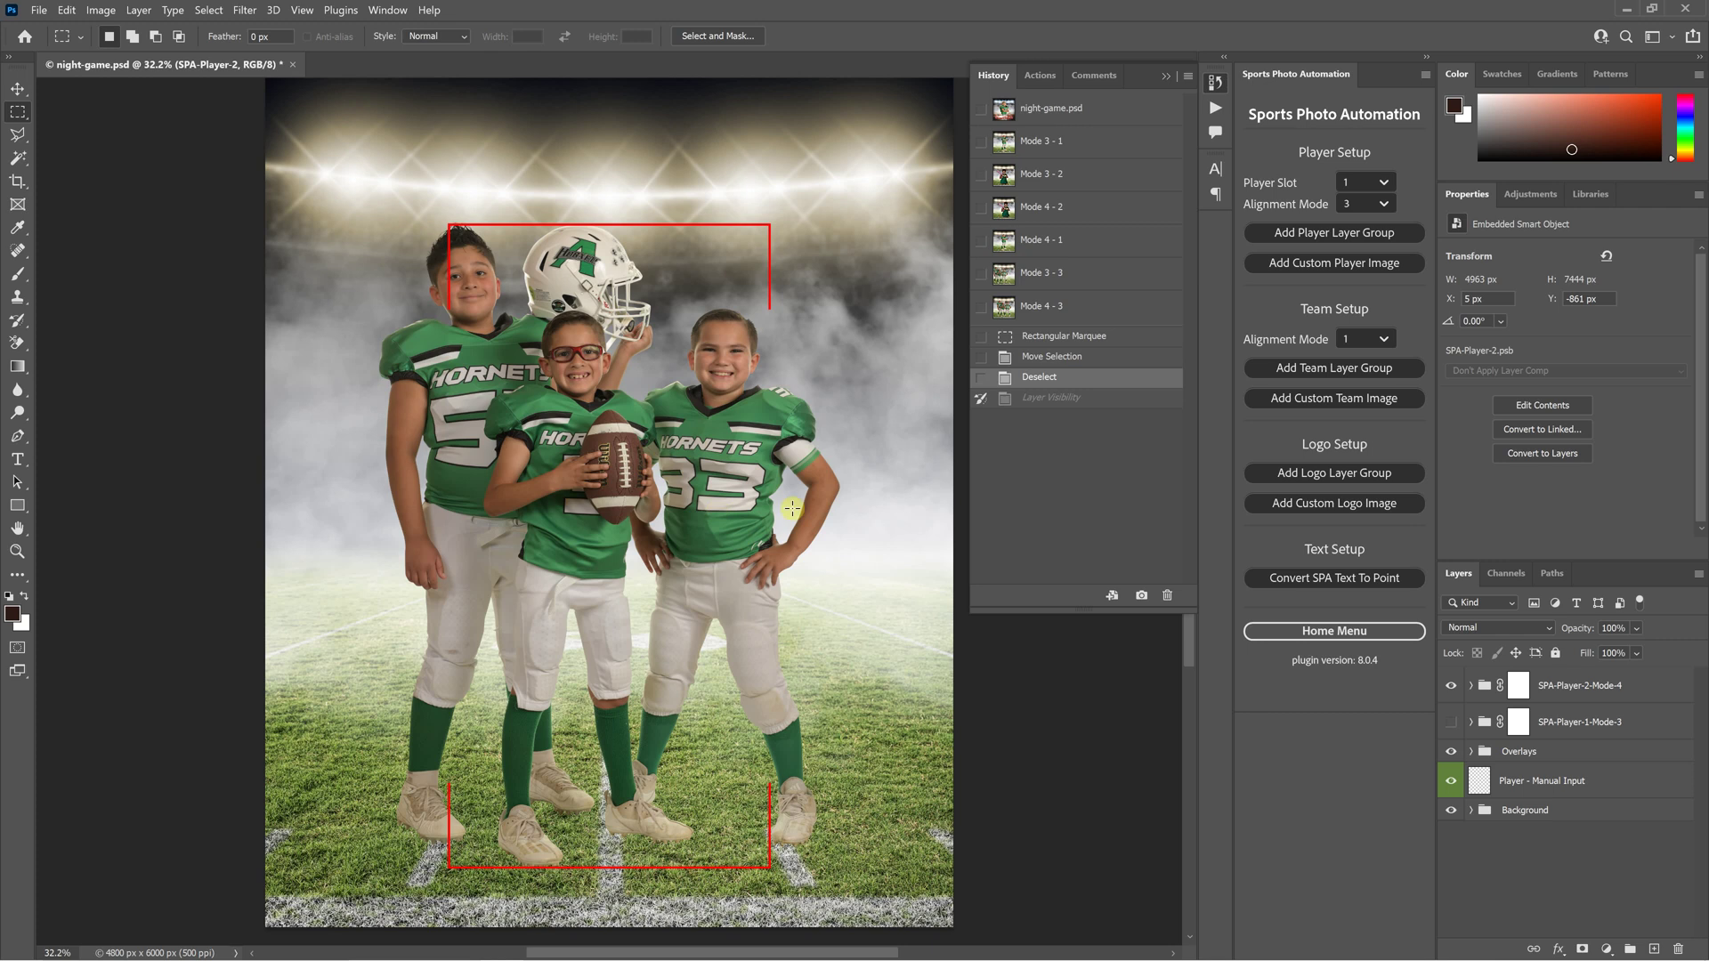
pyautogui.click(1378, 208)
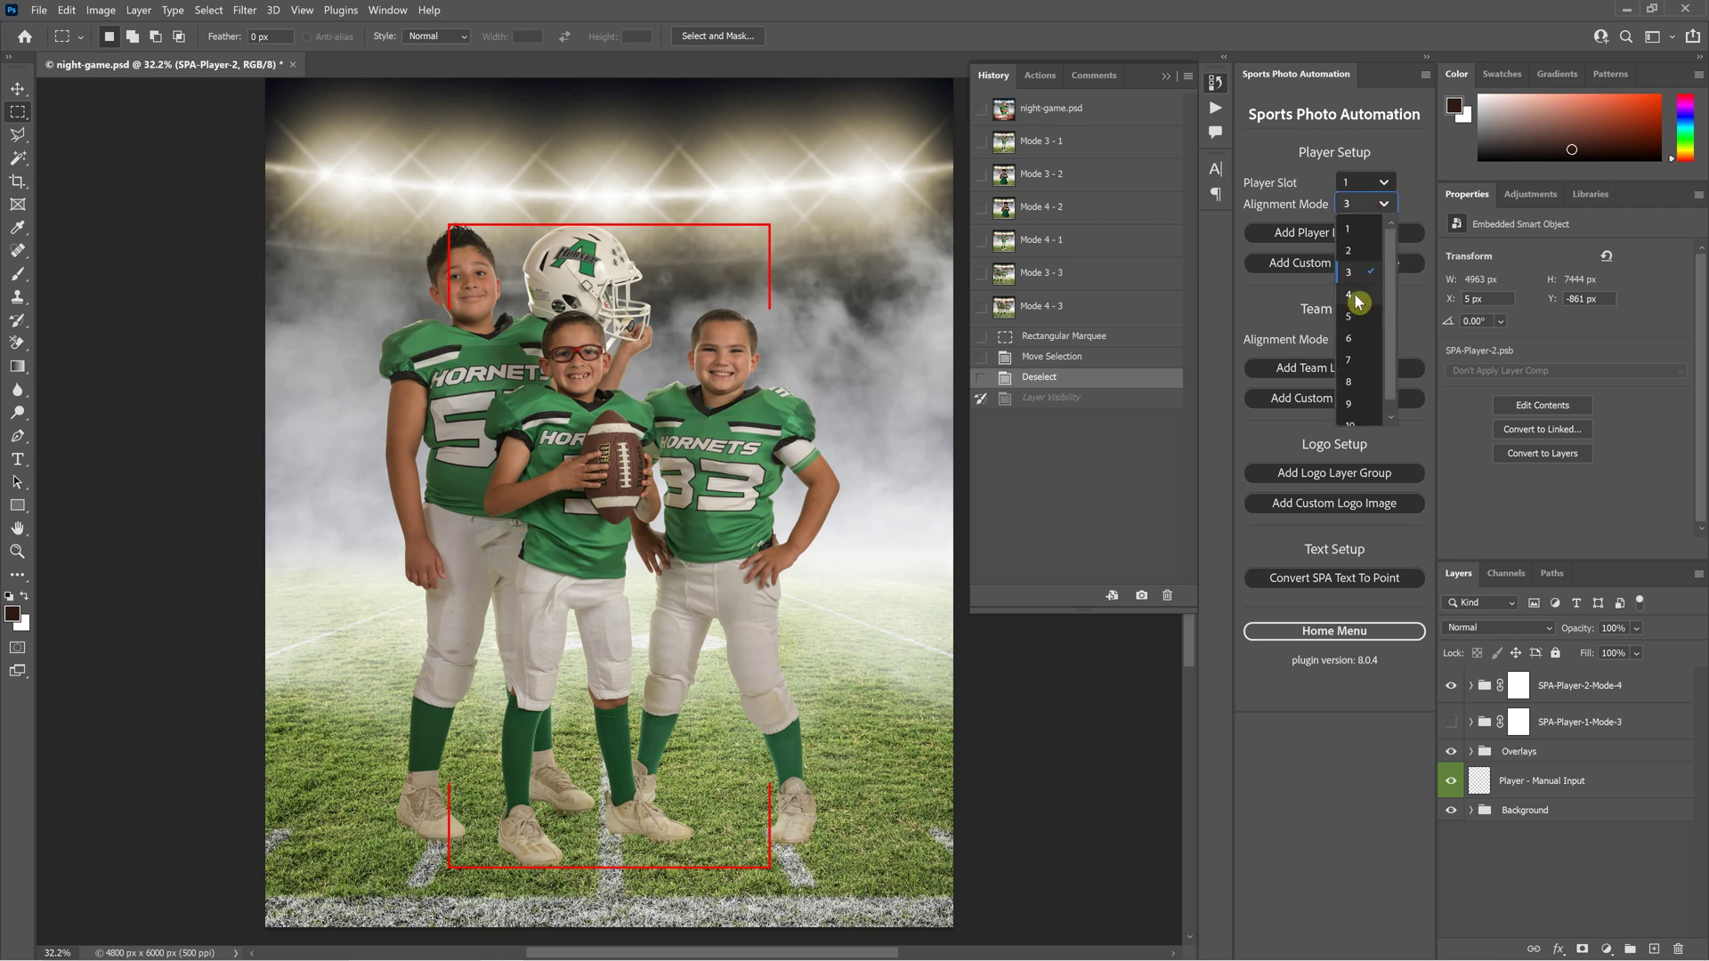
pyautogui.click(1273, 176)
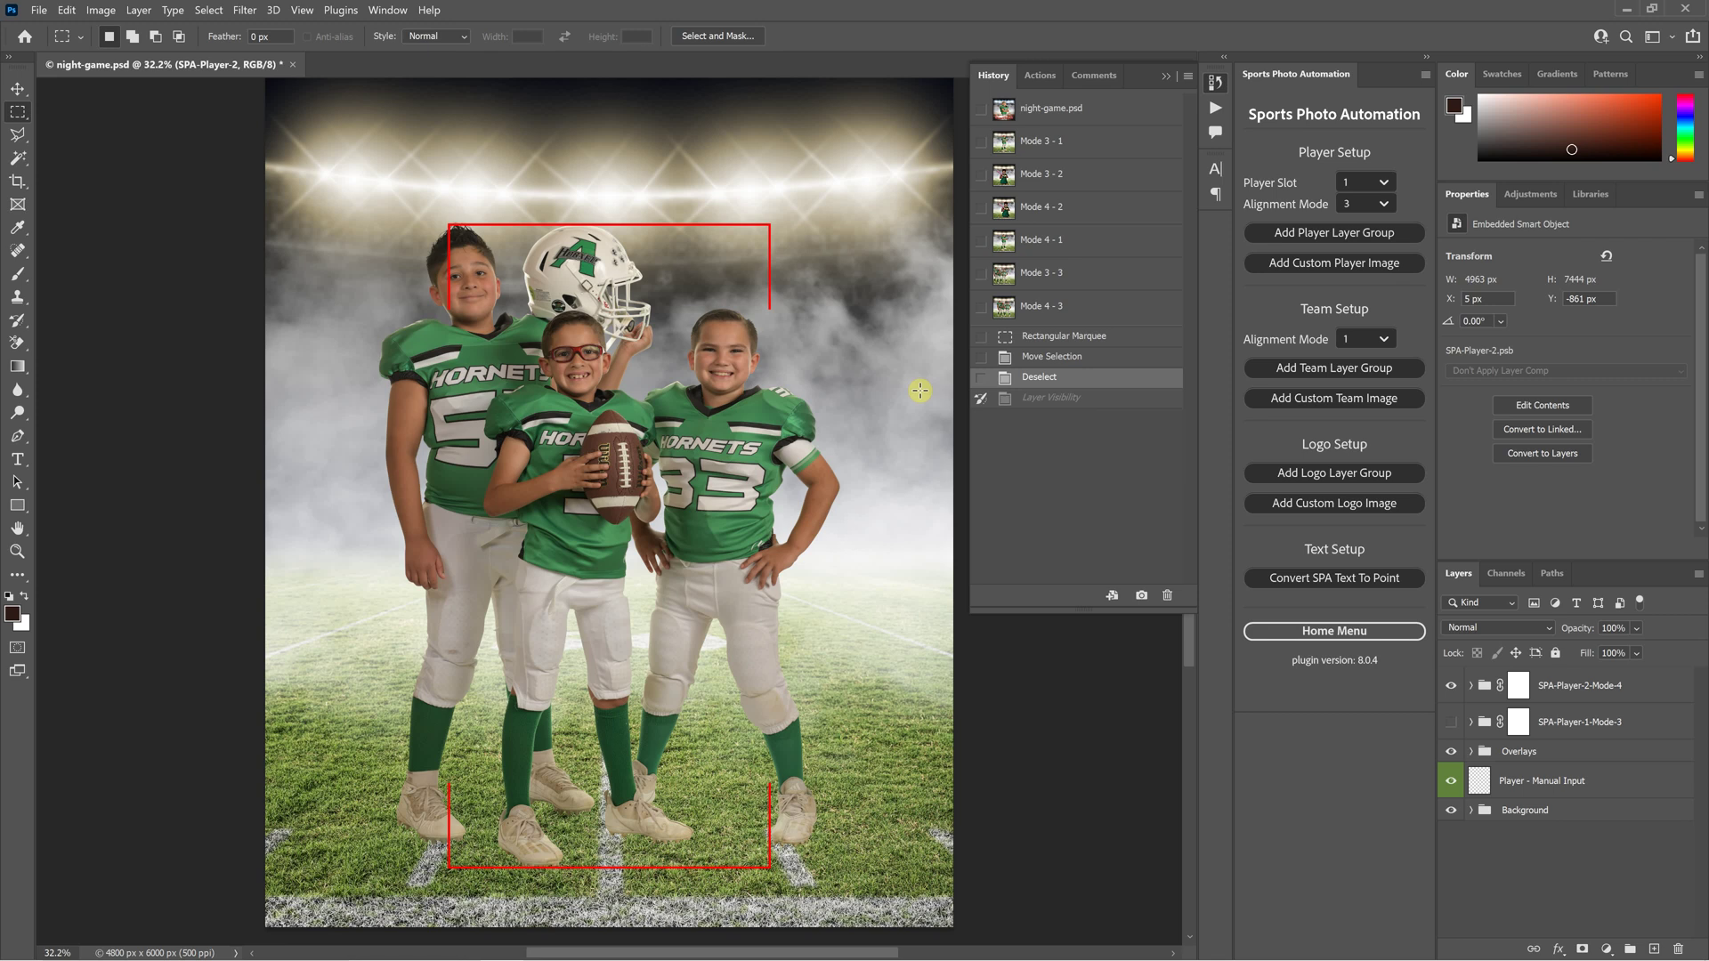
pyautogui.click(1344, 212)
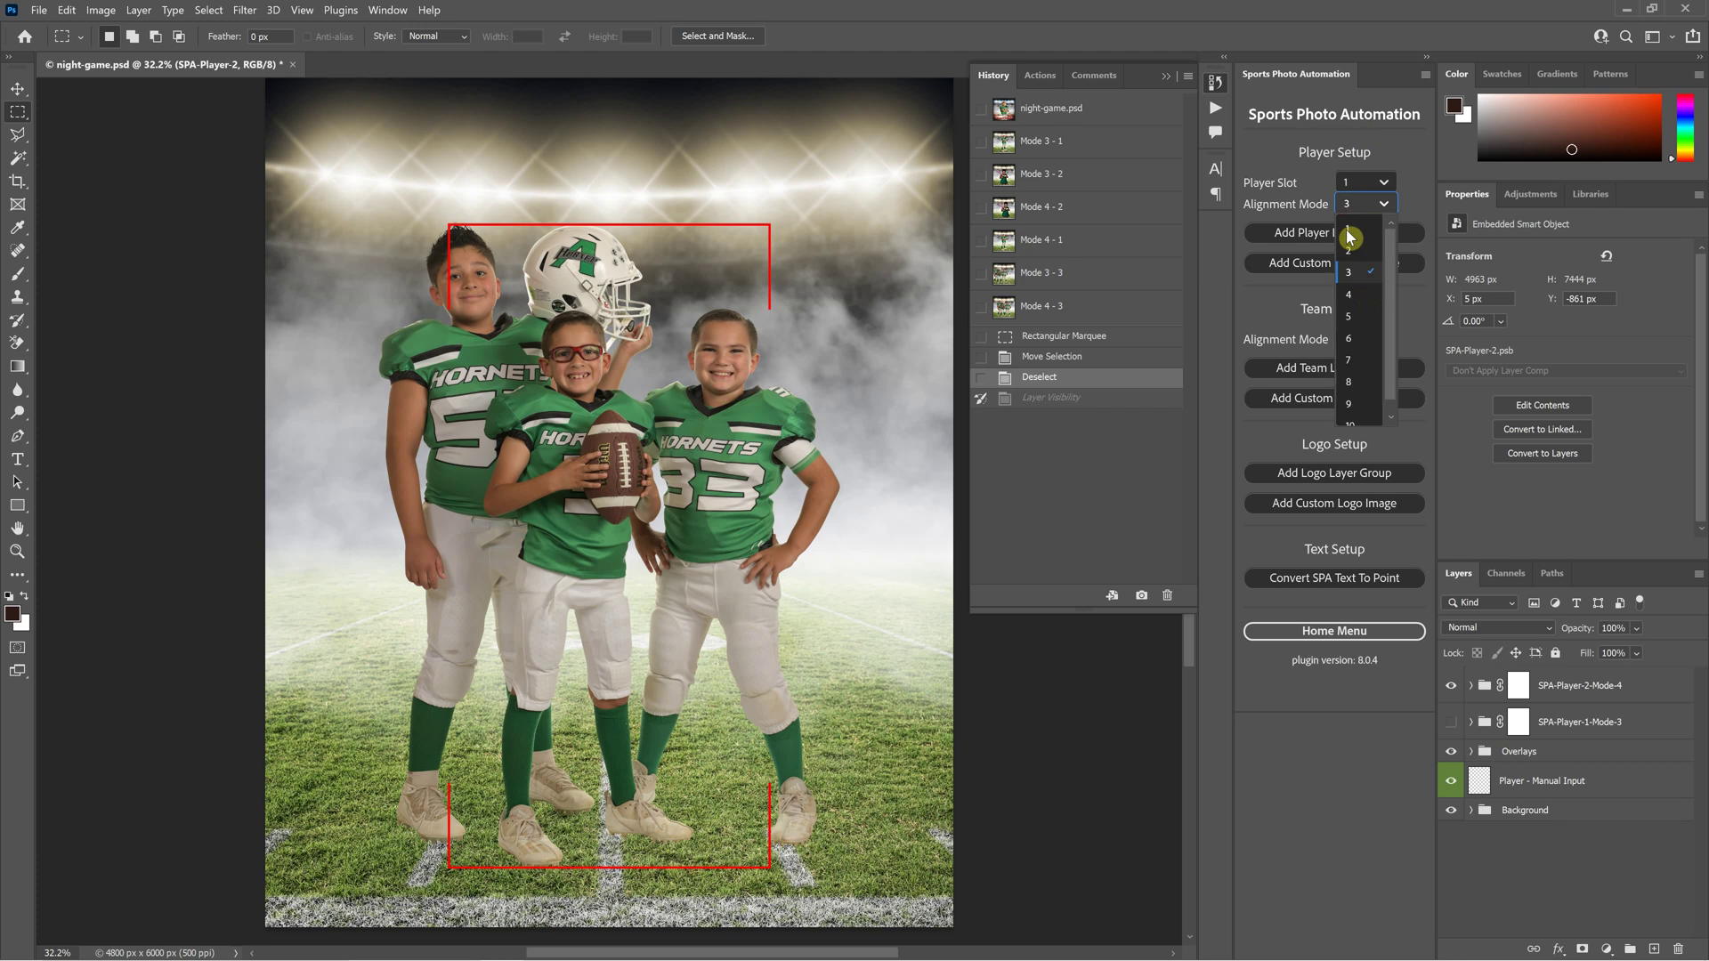